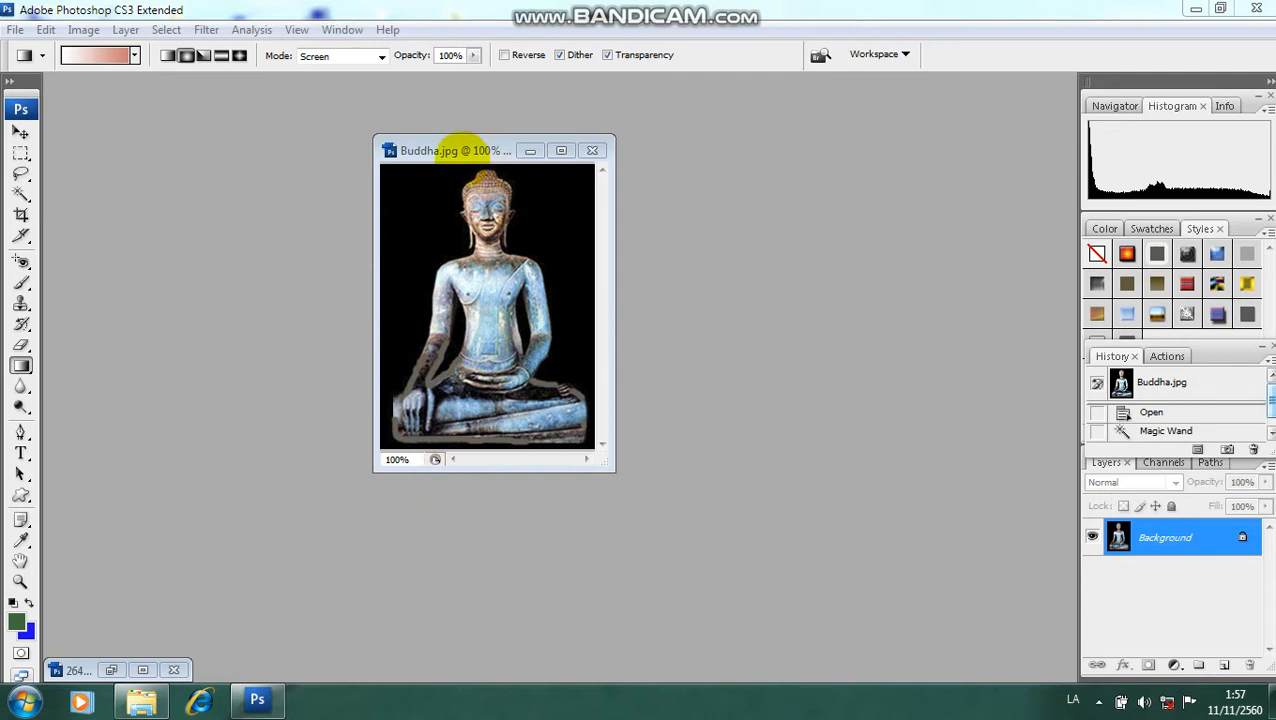
Look through the toolbox's tools and their variants, from the Move tool down to the Type tools.
{"action": "left_click_drag", "start_coordinate": [467, 150], "coordinate": [407, 138]}
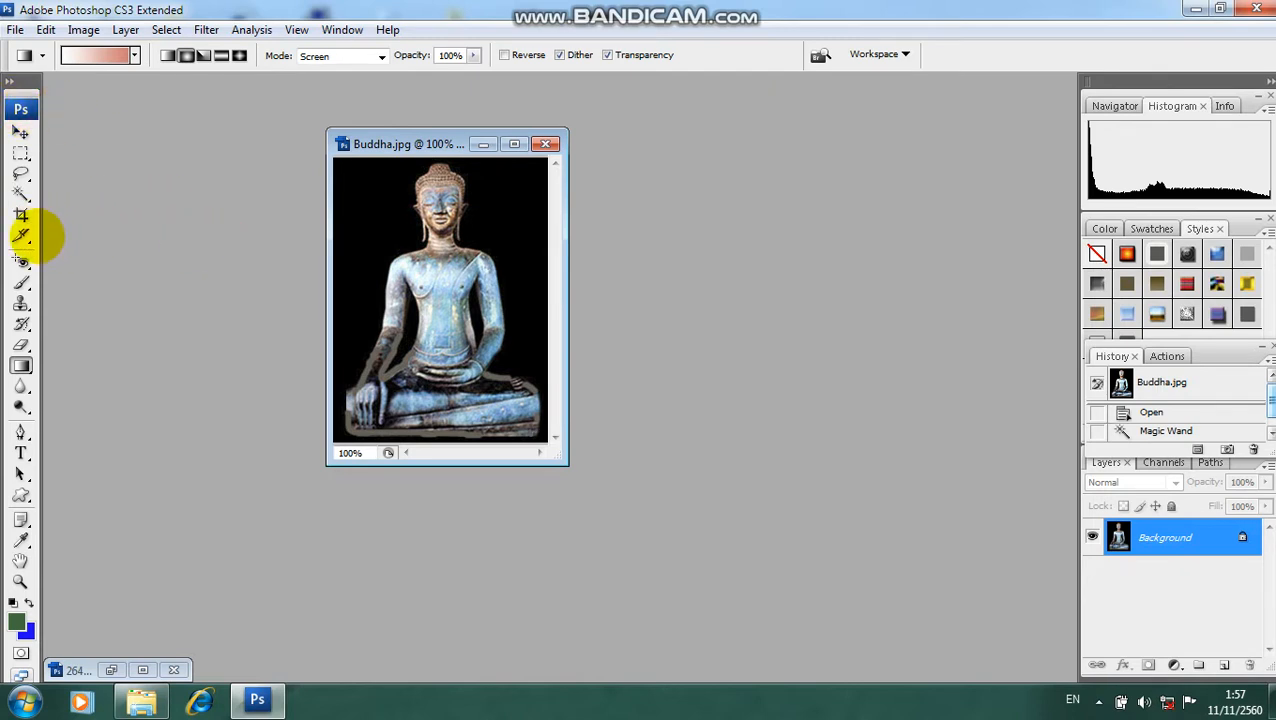
{"action": "left_click", "coordinate": [20, 132]}
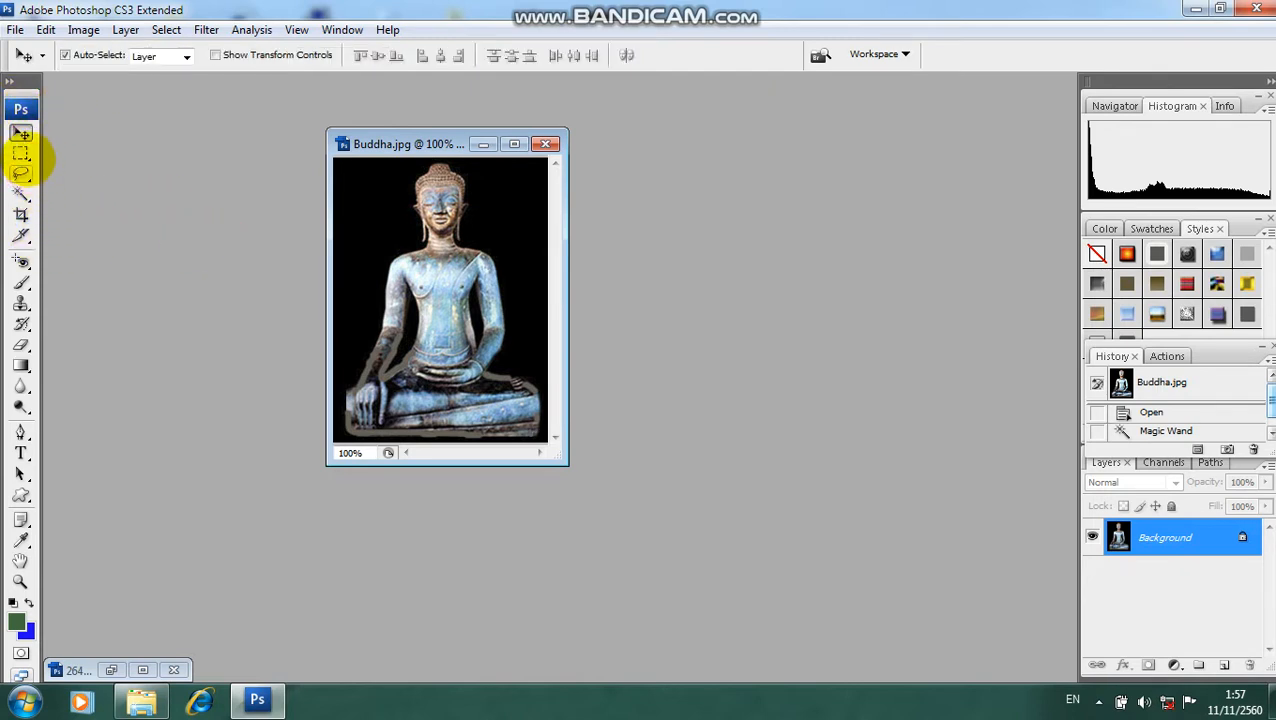
{"action": "left_click", "coordinate": [20, 152]}
{"action": "left_click", "coordinate": [20, 173]}
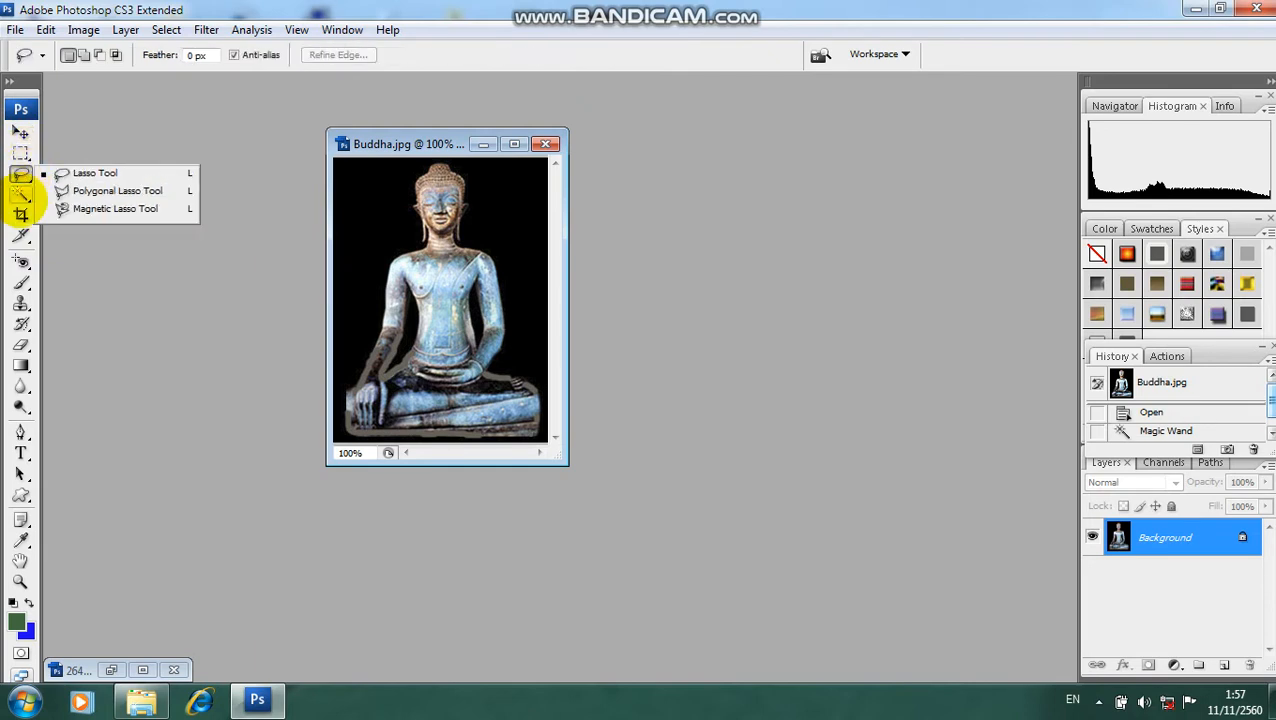
{"action": "left_click", "coordinate": [20, 194]}
{"action": "left_click", "coordinate": [20, 236]}
{"action": "left_click", "coordinate": [20, 215]}
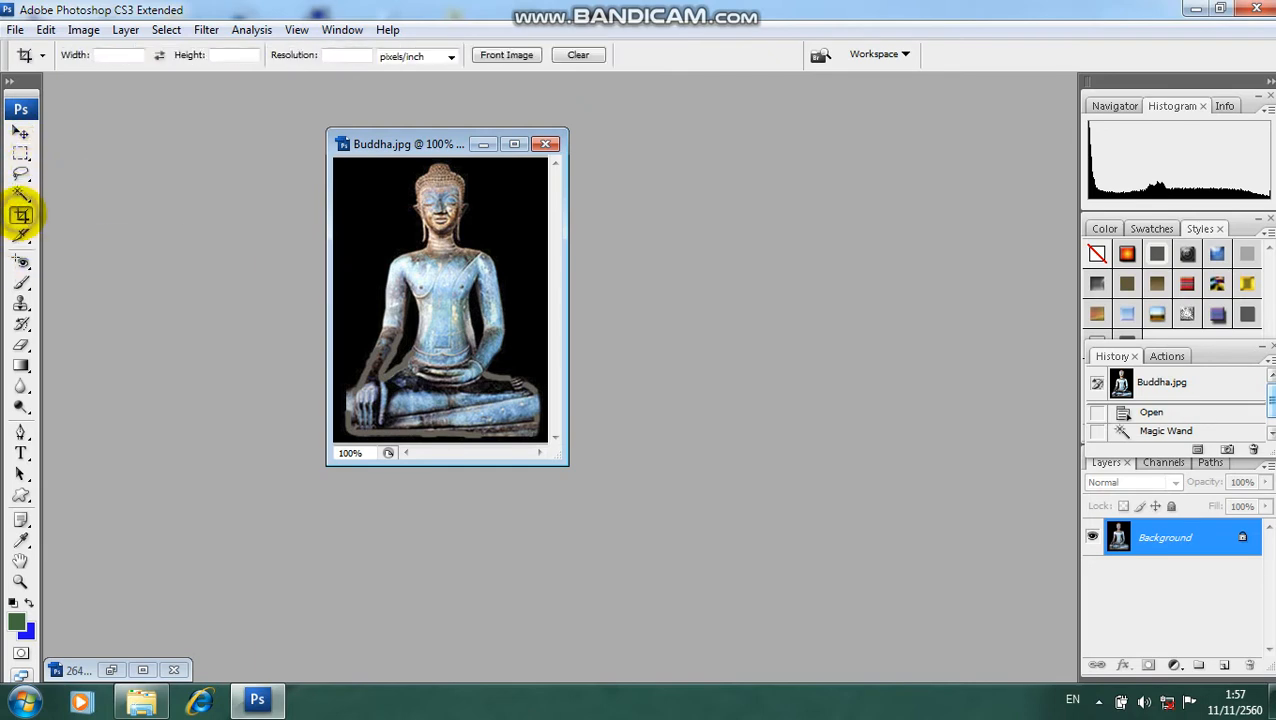
{"action": "left_click", "coordinate": [20, 260]}
{"action": "left_click", "coordinate": [20, 300]}
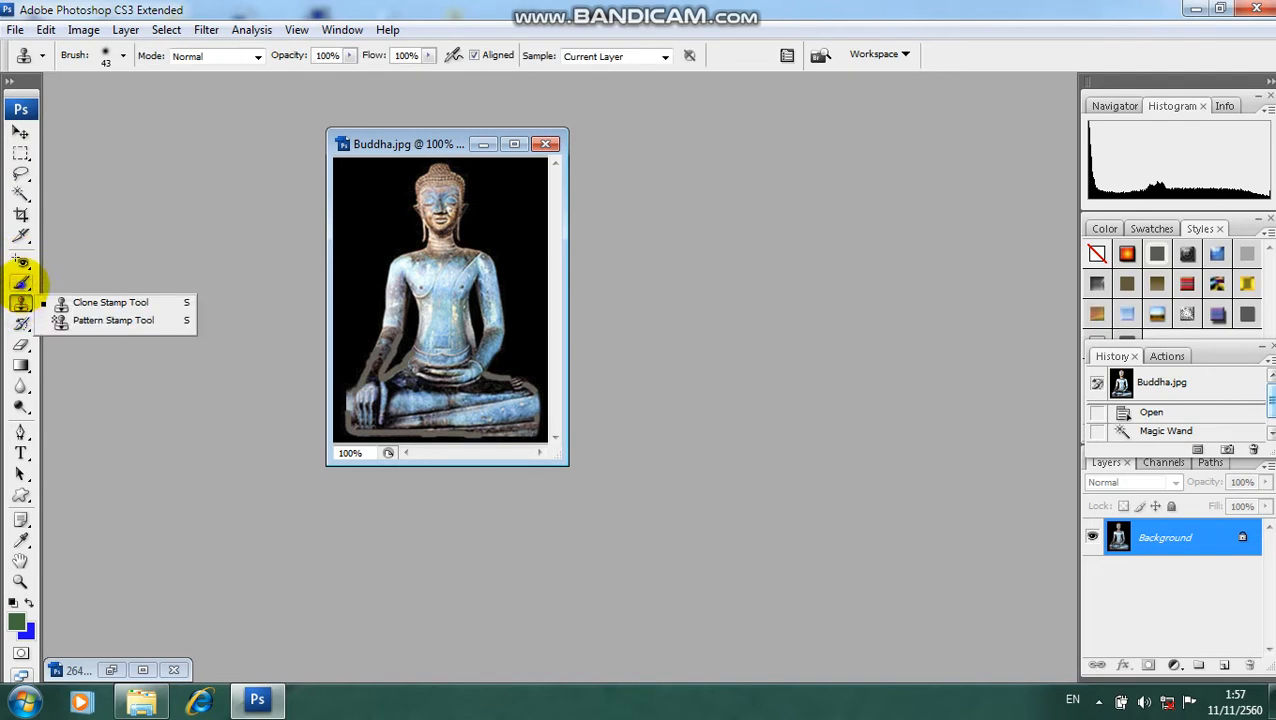
{"action": "left_click", "coordinate": [21, 282]}
{"action": "left_click", "coordinate": [20, 323]}
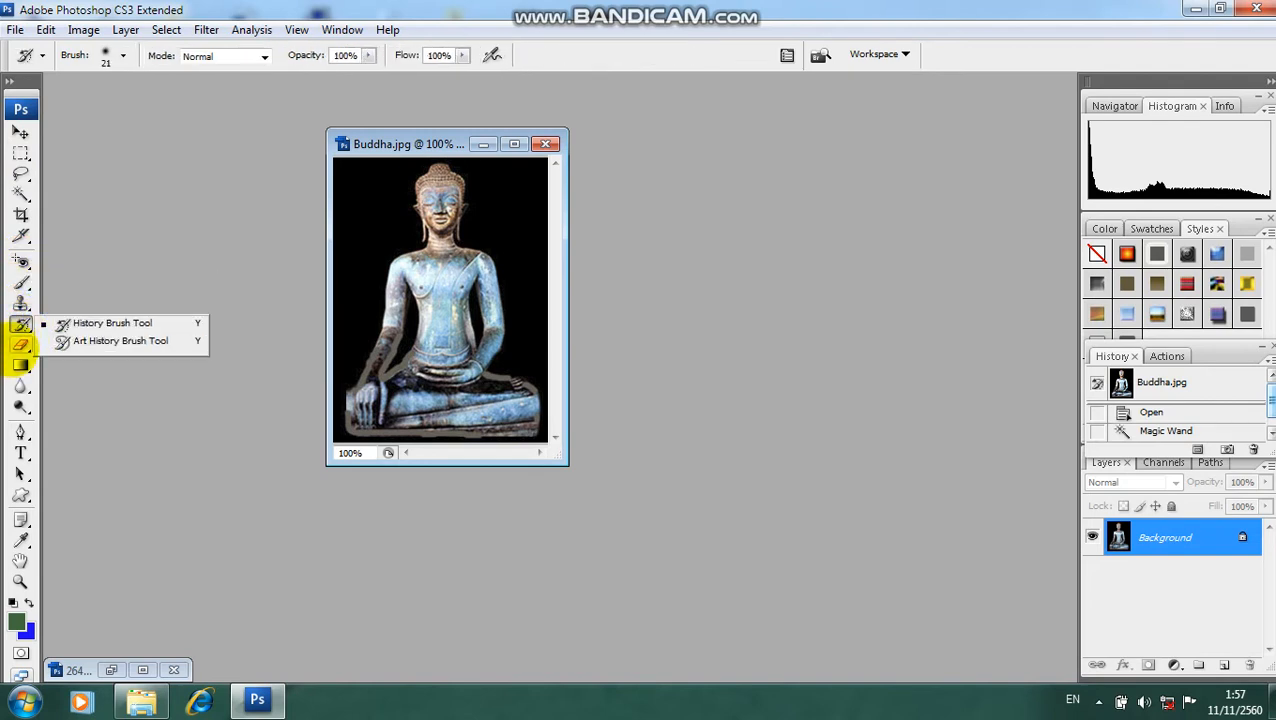
{"action": "left_click", "coordinate": [20, 344]}
{"action": "left_click", "coordinate": [20, 365]}
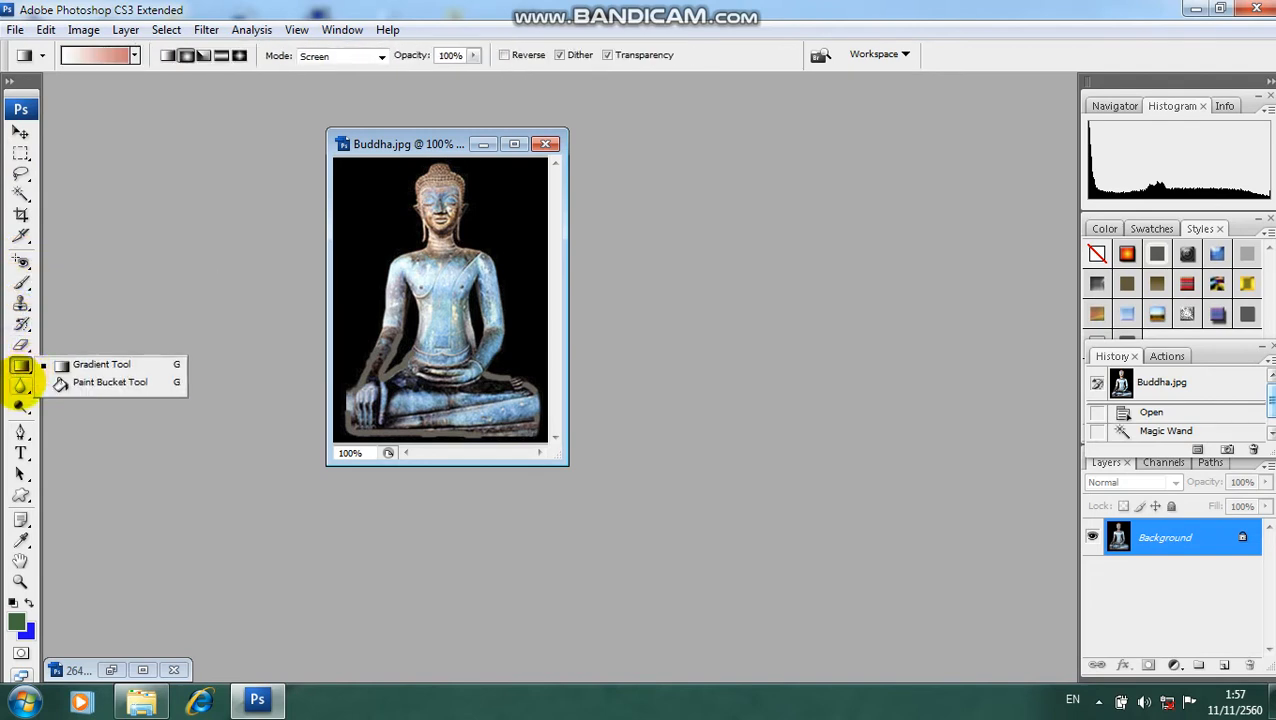
{"action": "left_click", "coordinate": [20, 386]}
{"action": "left_click", "coordinate": [20, 406]}
{"action": "left_click", "coordinate": [20, 432]}
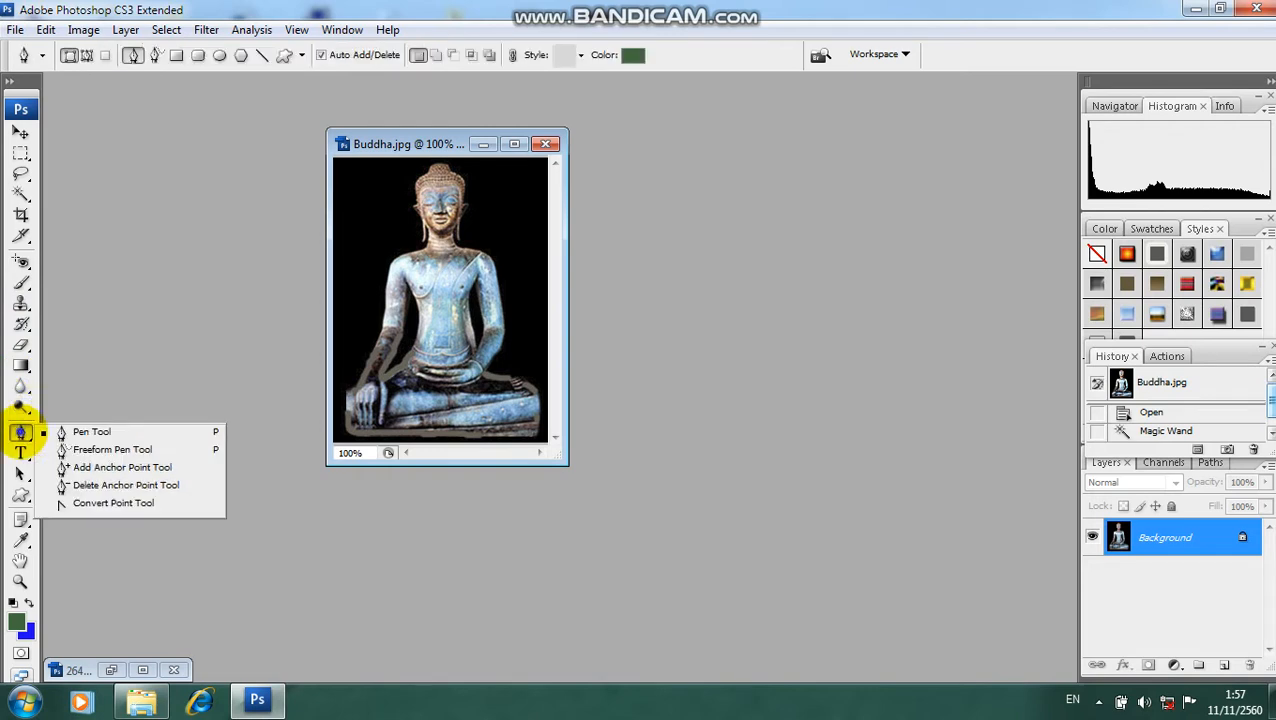
{"action": "left_click", "coordinate": [20, 452]}
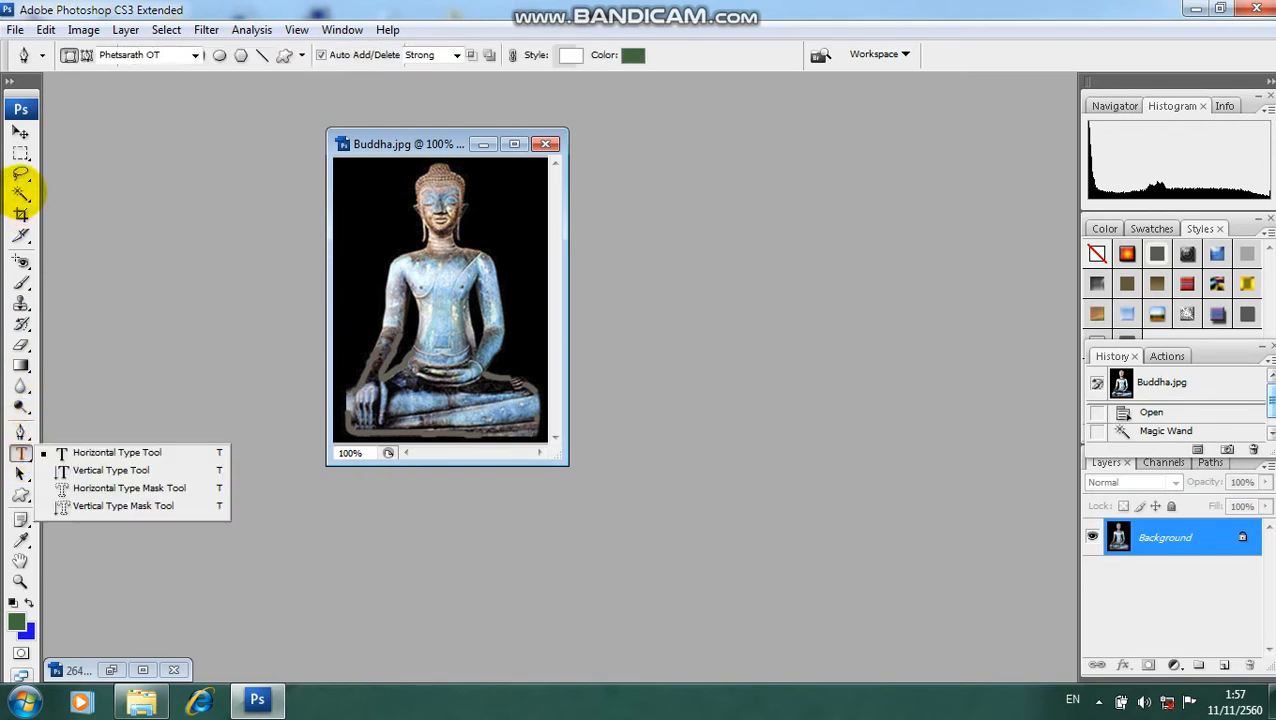
Select the black background around the Buddha statue with the Magic Wand, including both gaps between the arms and the body.
{"action": "left_click", "coordinate": [21, 196]}
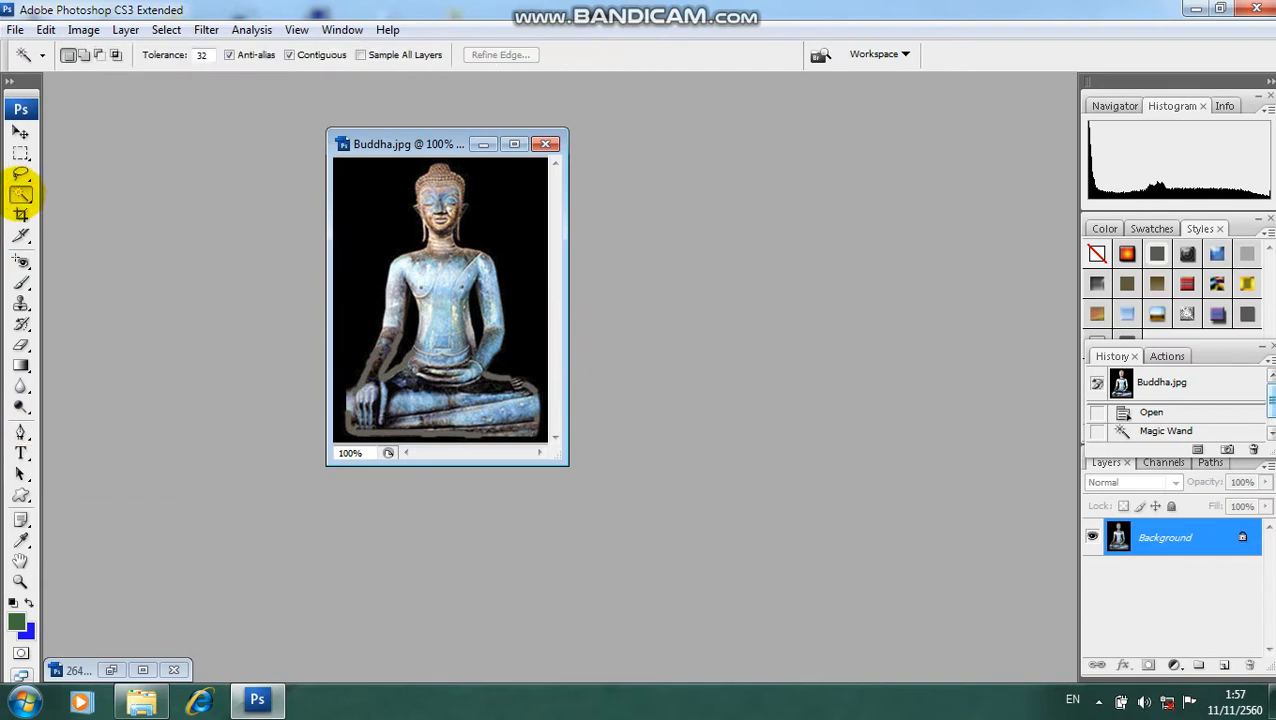
{"action": "left_click", "coordinate": [21, 196]}
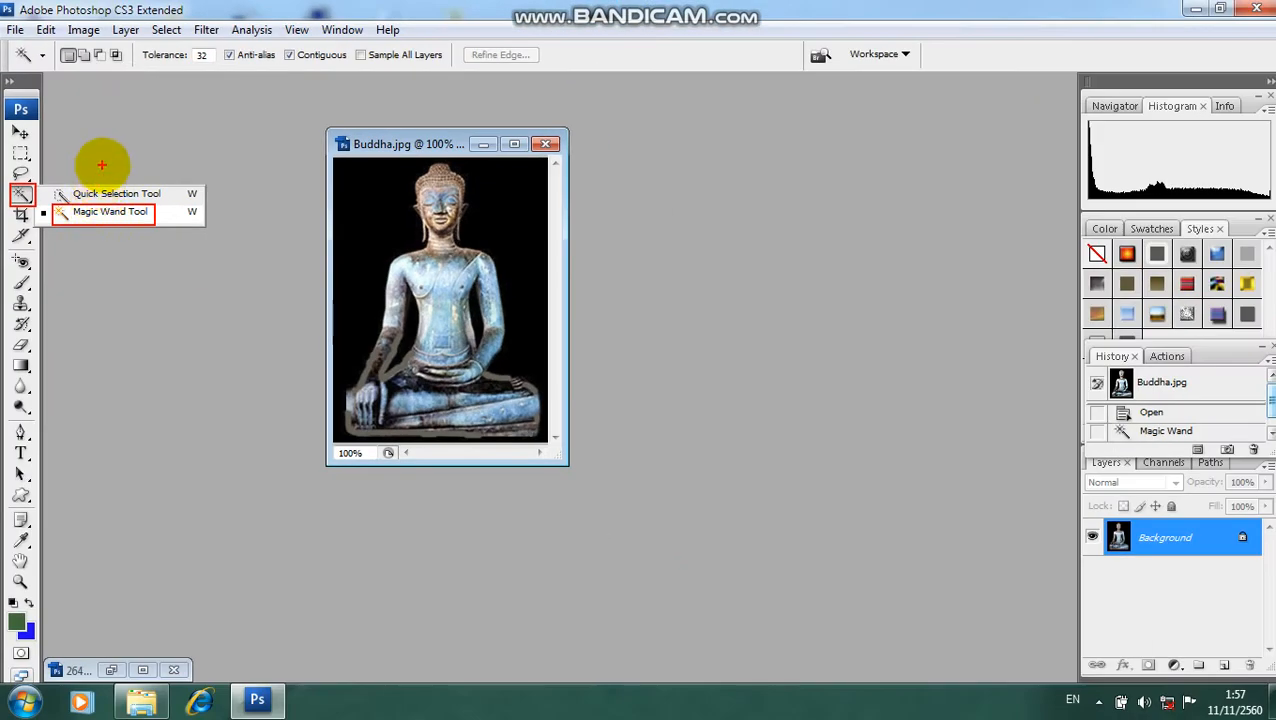
{"action": "left_click", "coordinate": [190, 359]}
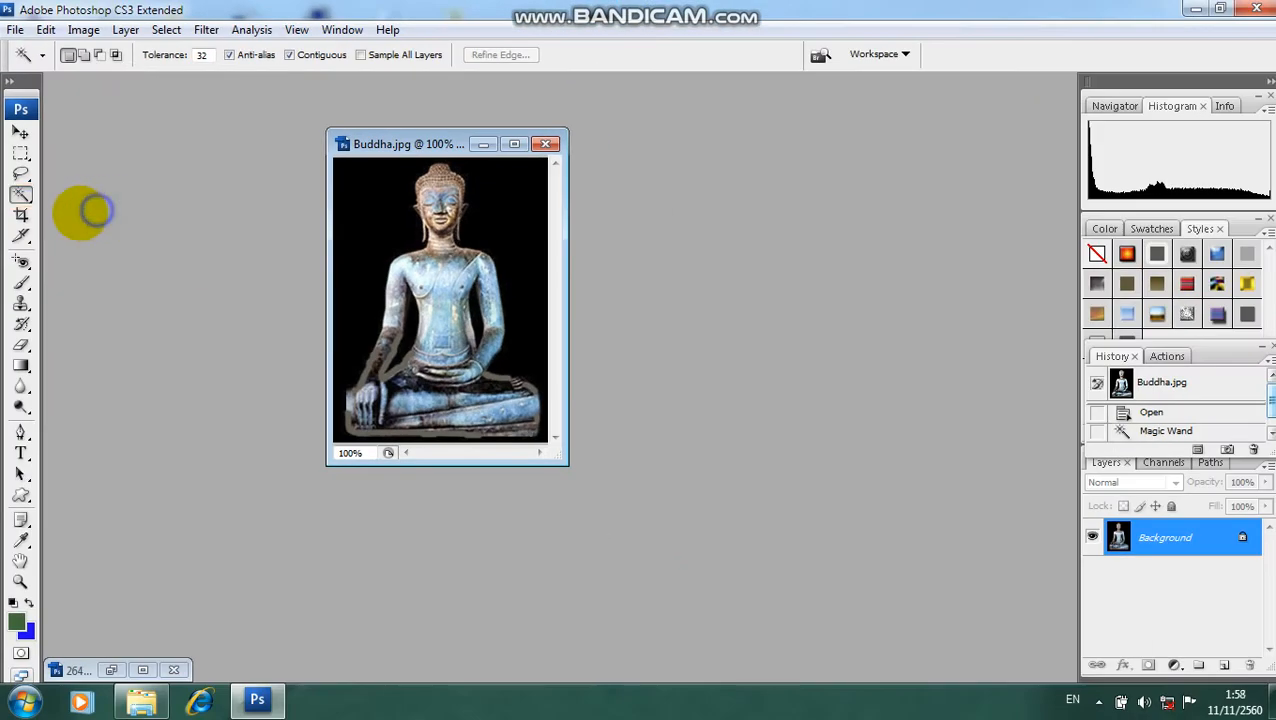
{"action": "left_click", "coordinate": [375, 232]}
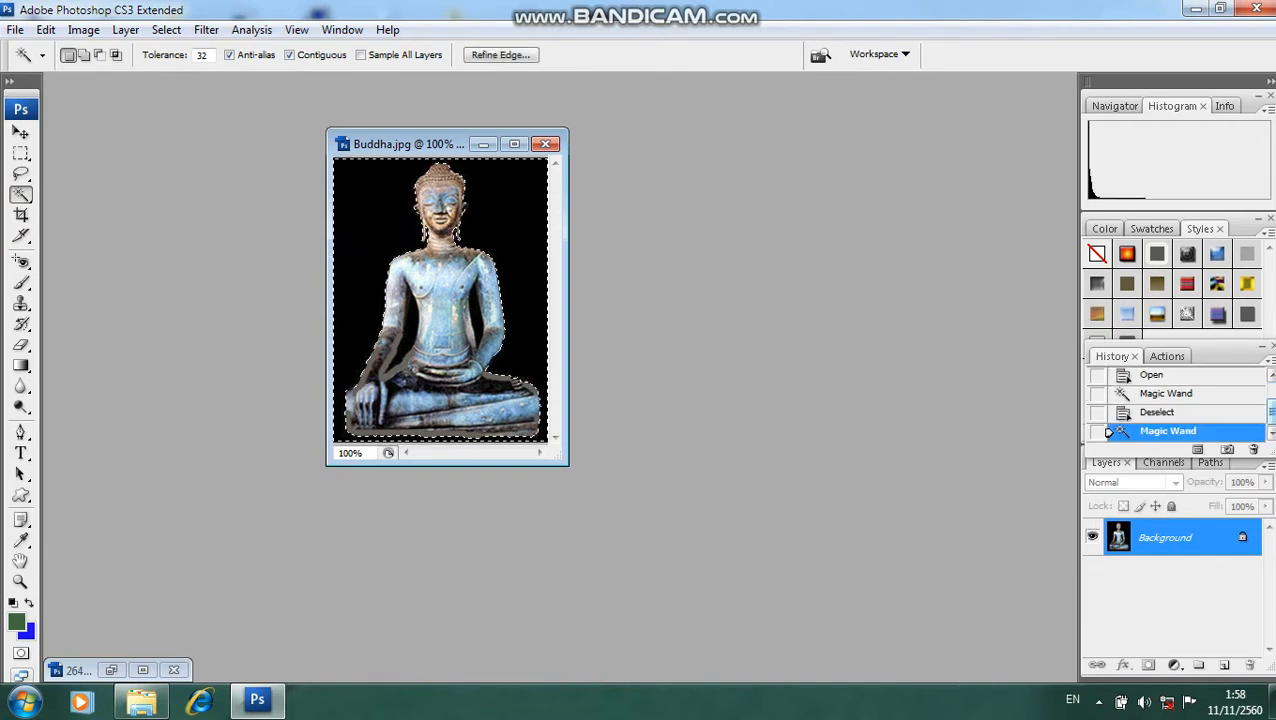
{"action": "left_click", "coordinate": [514, 144]}
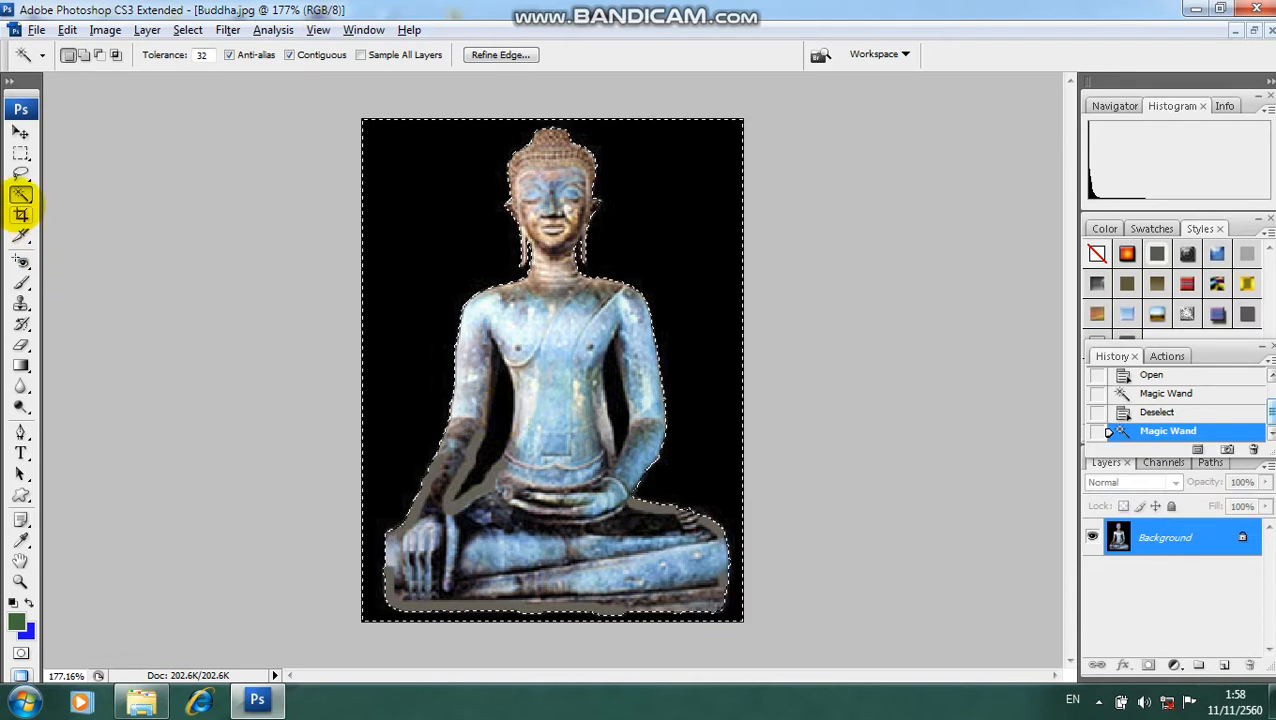
{"action": "left_click", "coordinate": [499, 419], "text": "shift"}
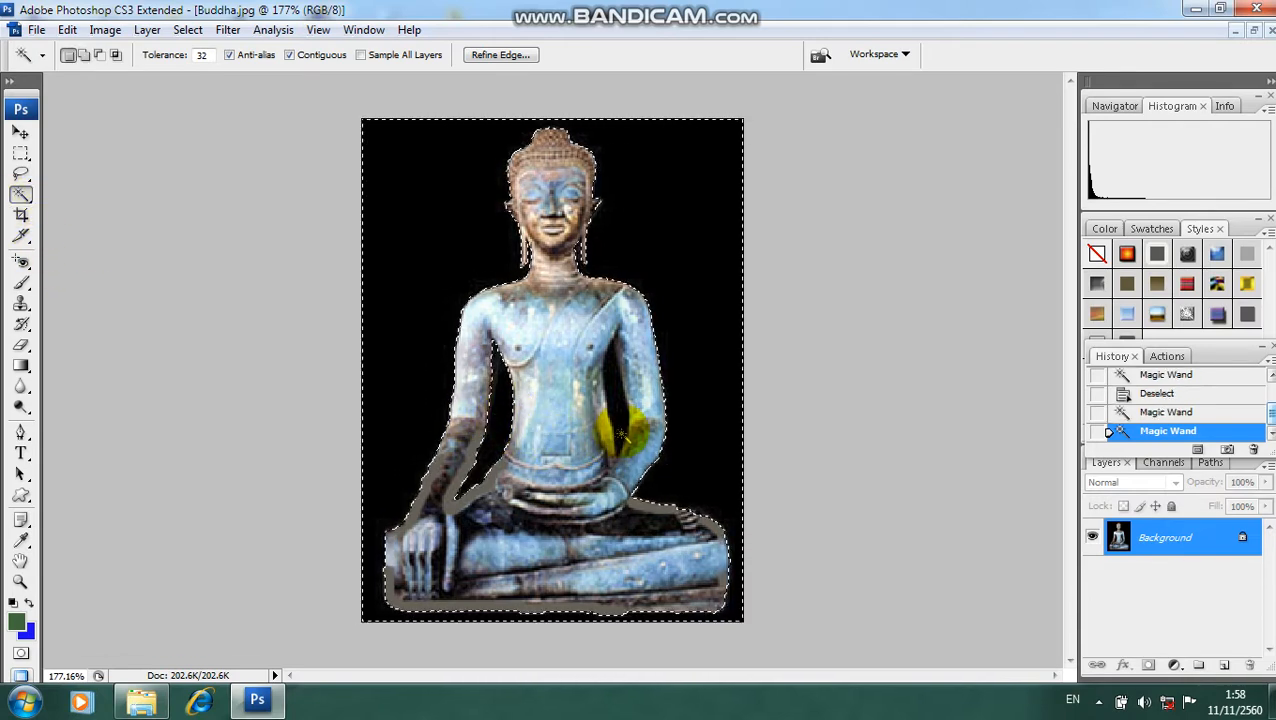
{"action": "left_click", "coordinate": [617, 415], "text": "shift"}
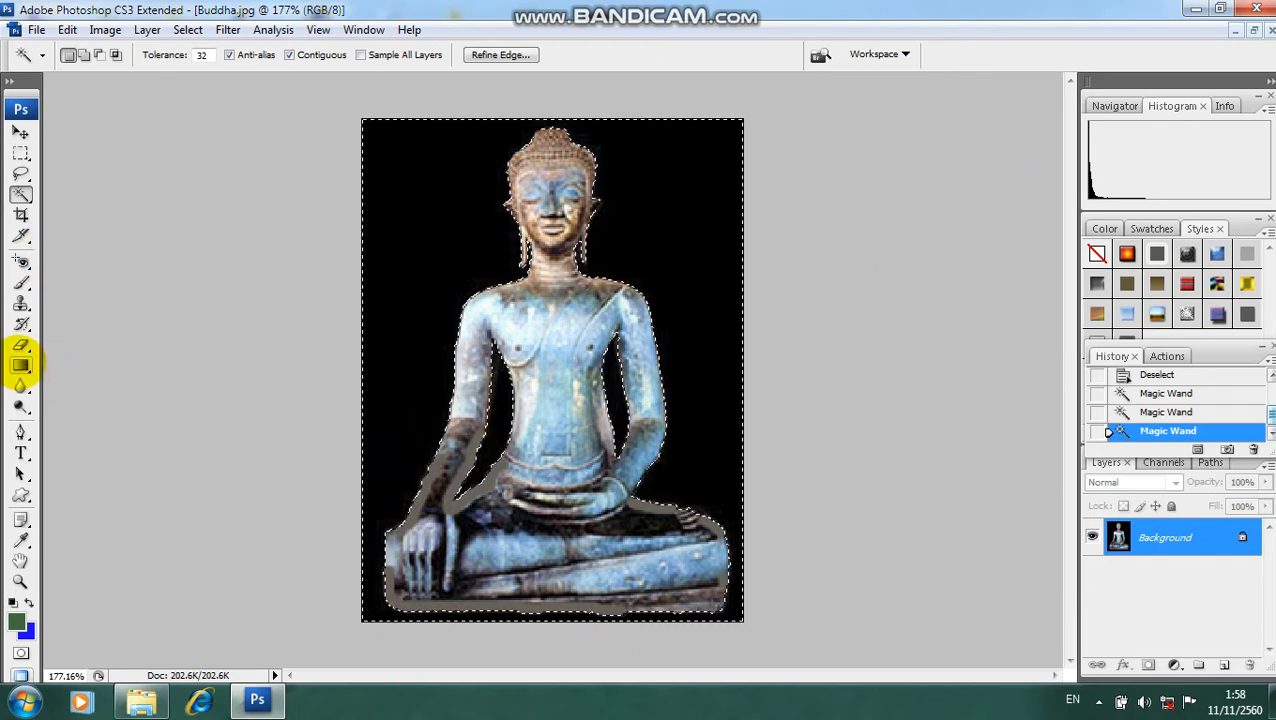
Activate the Gradient tool with the white-to-salmon preset and the radial gradient type.
{"action": "left_click", "coordinate": [20, 364]}
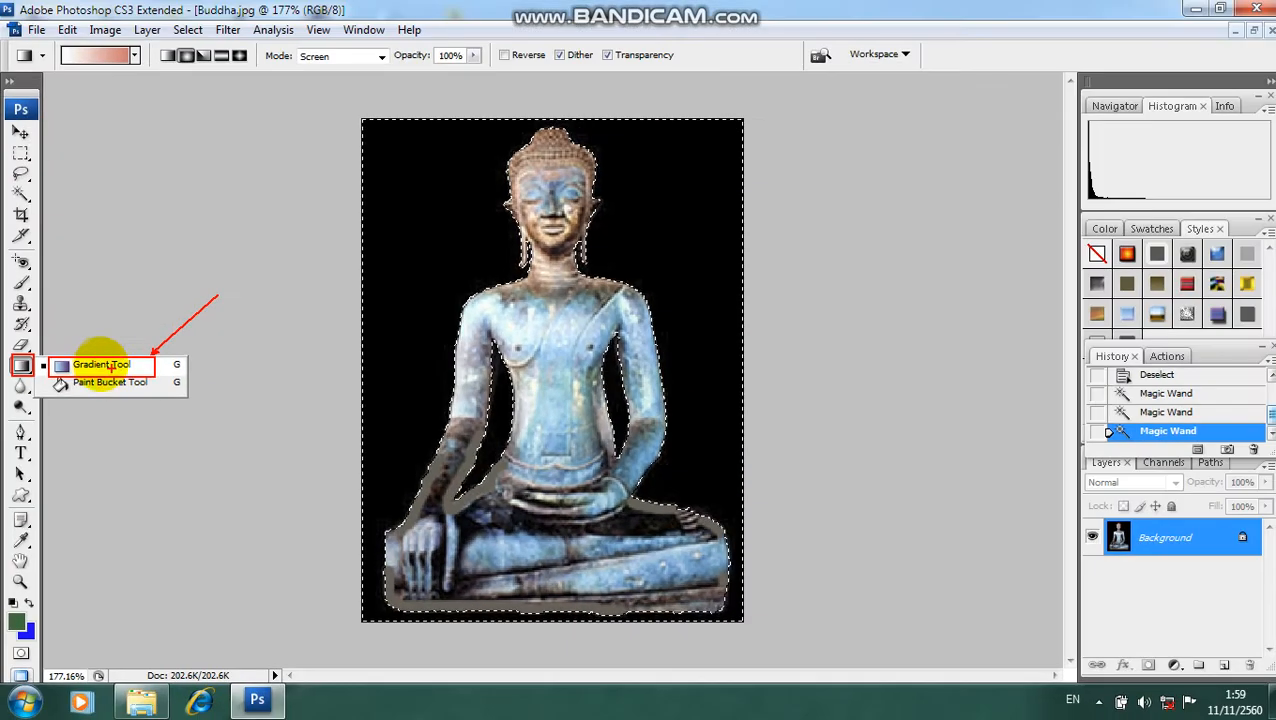
{"action": "left_click", "coordinate": [240, 344]}
{"action": "right_click", "coordinate": [142, 304]}
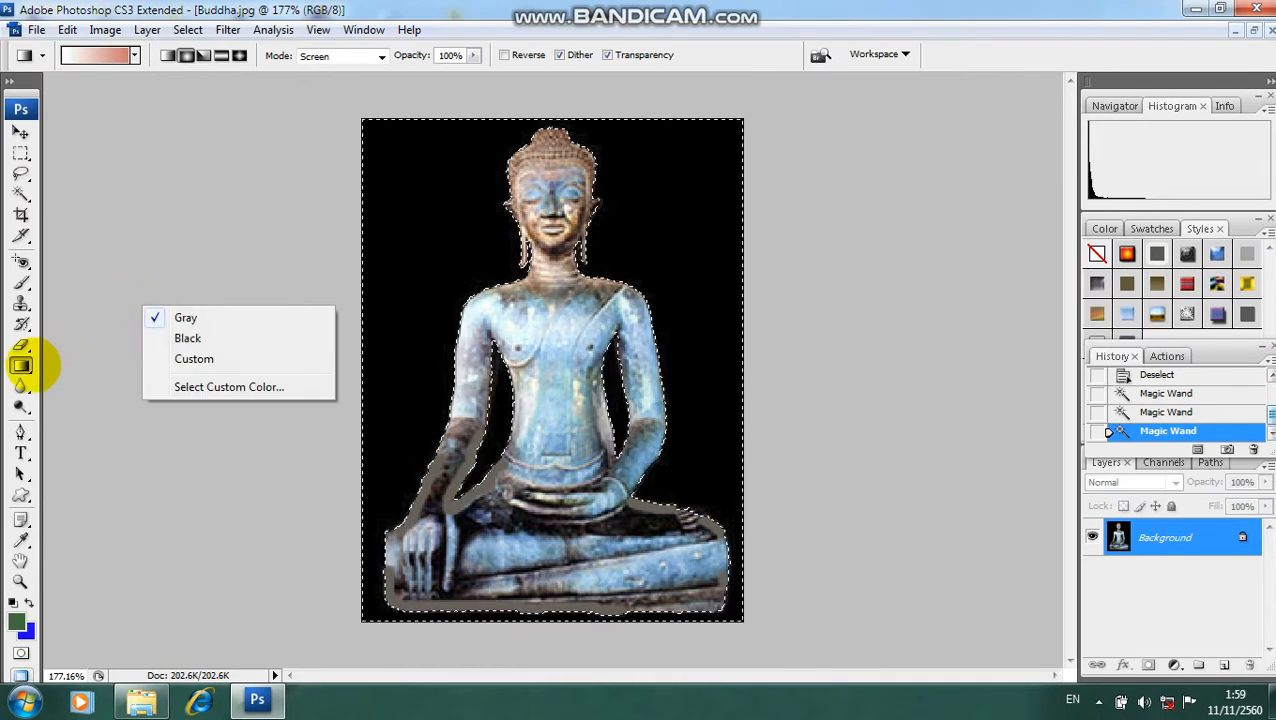
{"action": "left_click", "coordinate": [22, 365]}
{"action": "left_click", "coordinate": [134, 55]}
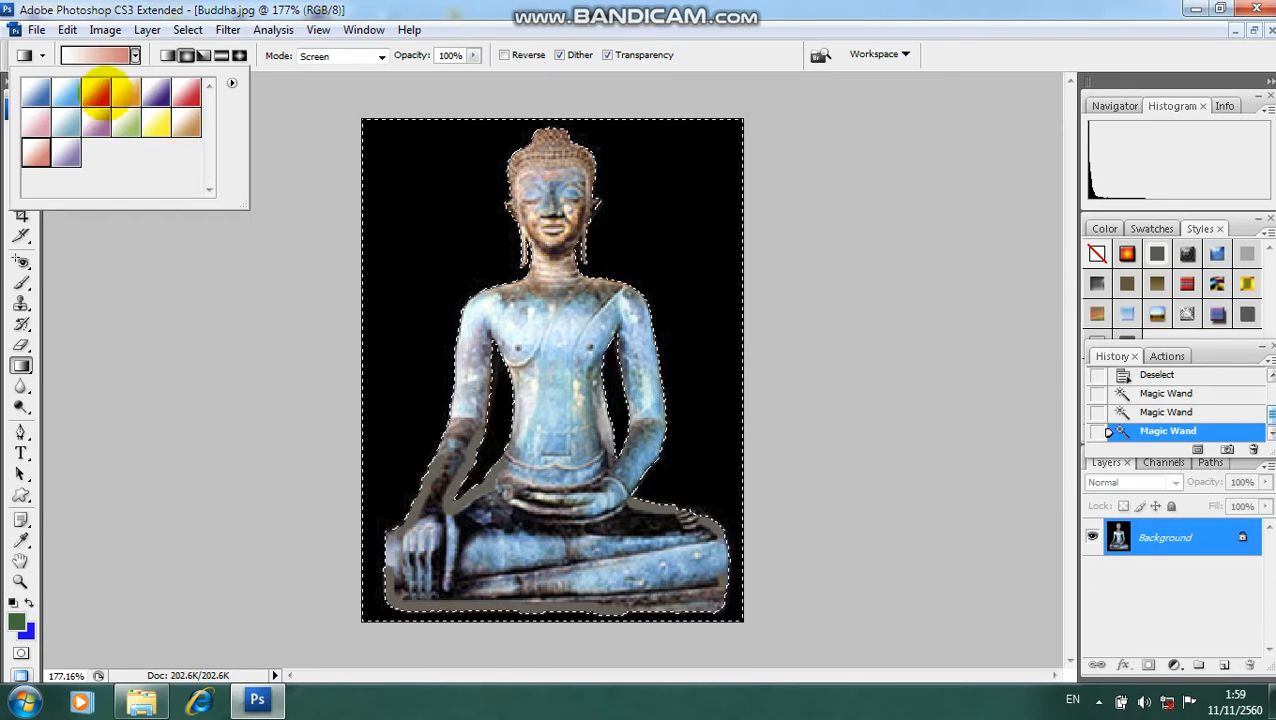
{"action": "left_click", "coordinate": [186, 55]}
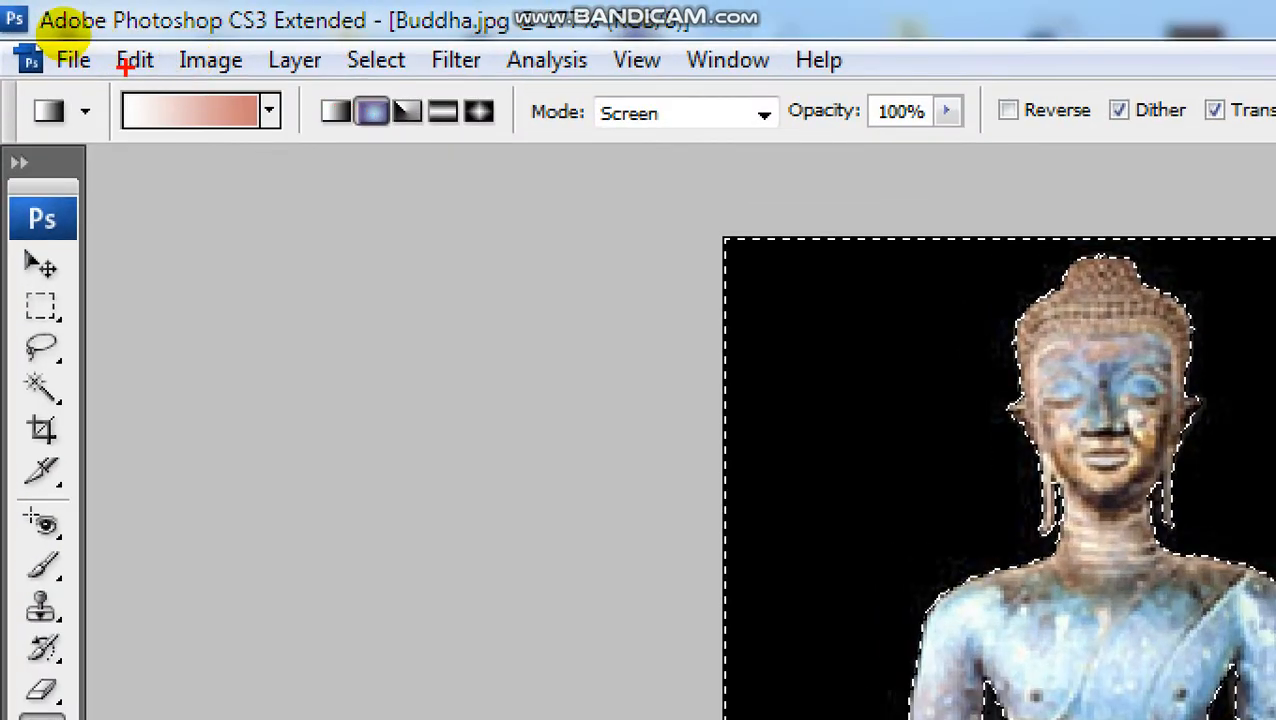
{"action": "mouse_move", "coordinate": [117, 78]}
{"action": "left_mouse_down"}
{"action": "mouse_move", "coordinate": [234, 137]}
{"action": "mouse_move", "coordinate": [297, 141]}
{"action": "left_mouse_up"}
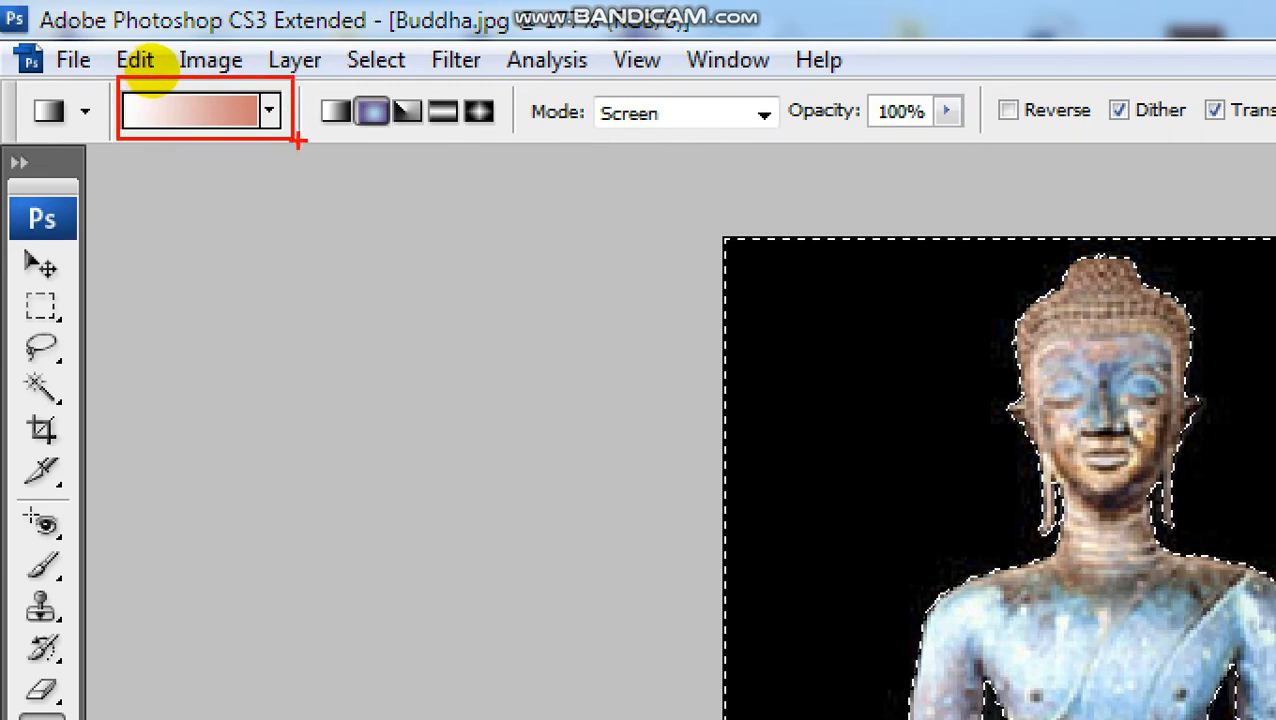
{"action": "mouse_move", "coordinate": [350, 90]}
{"action": "left_mouse_down"}
{"action": "mouse_move", "coordinate": [397, 126]}
{"action": "mouse_move", "coordinate": [335, 322]}
{"action": "left_mouse_up"}
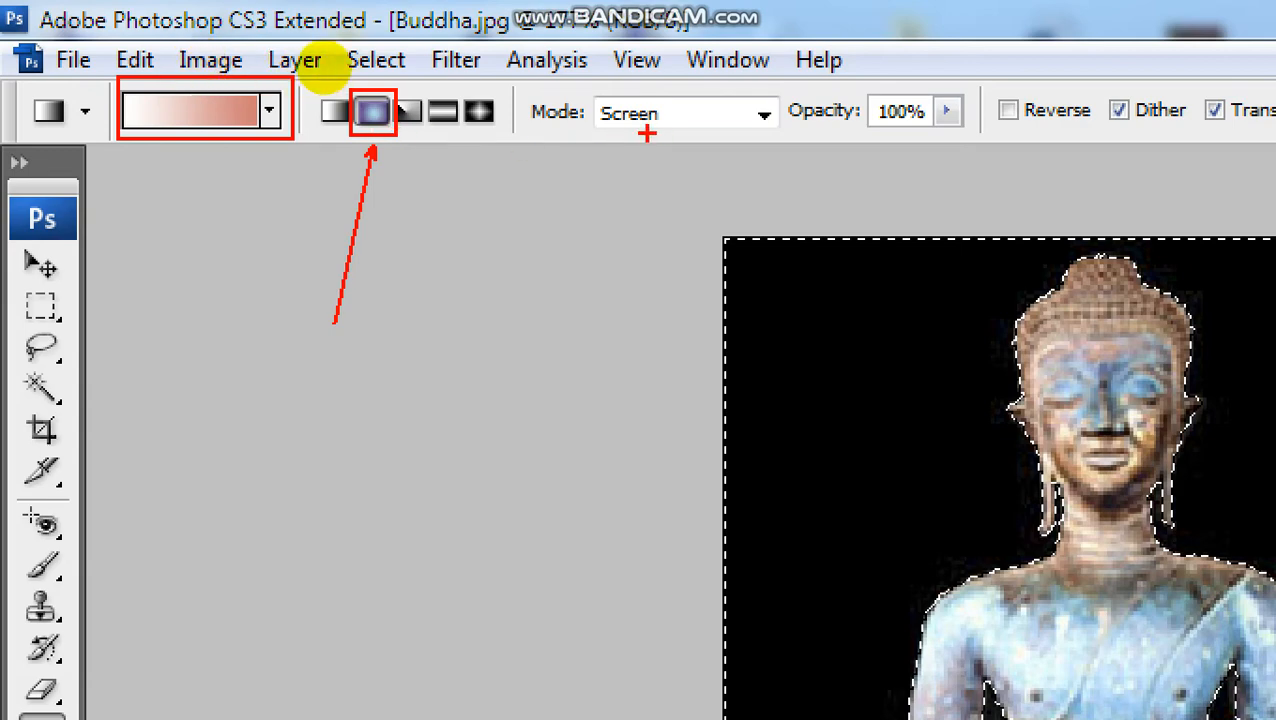
{"action": "mouse_move", "coordinate": [528, 87]}
{"action": "left_mouse_down"}
{"action": "mouse_move", "coordinate": [605, 136]}
{"action": "mouse_move", "coordinate": [777, 135]}
{"action": "left_mouse_up"}
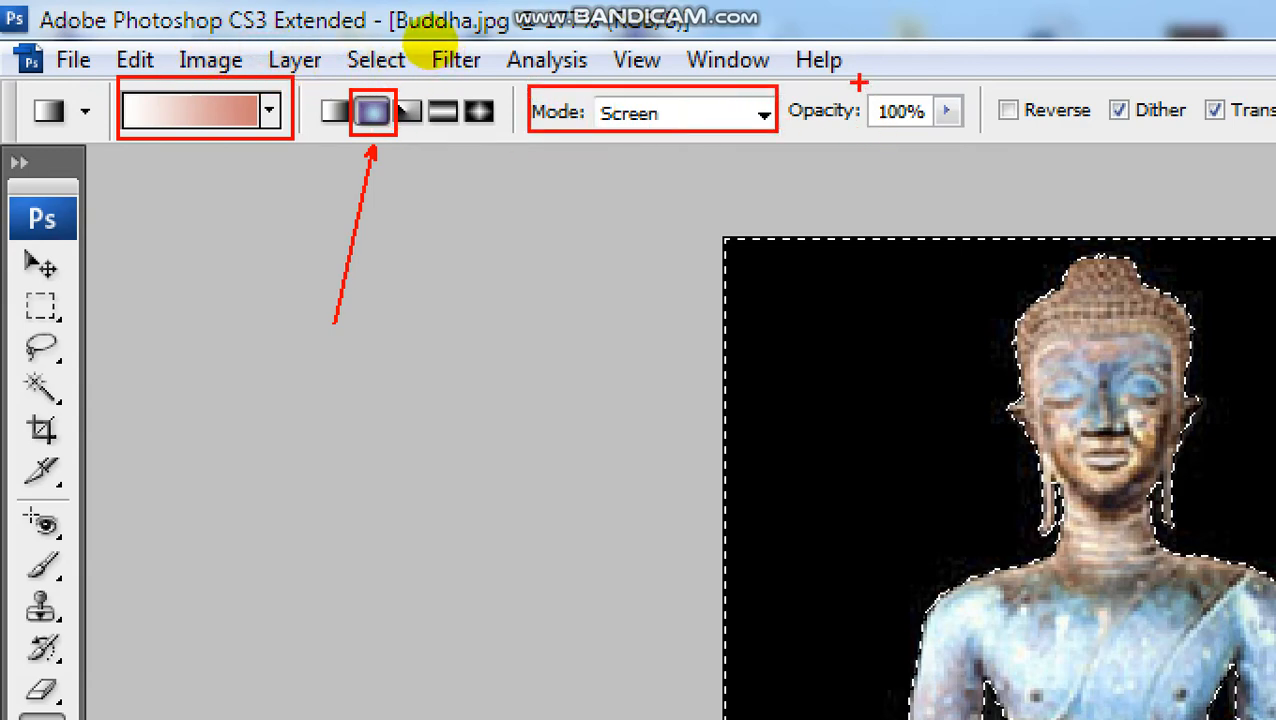
{"action": "mouse_move", "coordinate": [857, 81]}
{"action": "left_mouse_down"}
{"action": "mouse_move", "coordinate": [876, 142]}
{"action": "mouse_move", "coordinate": [977, 139]}
{"action": "left_mouse_up"}
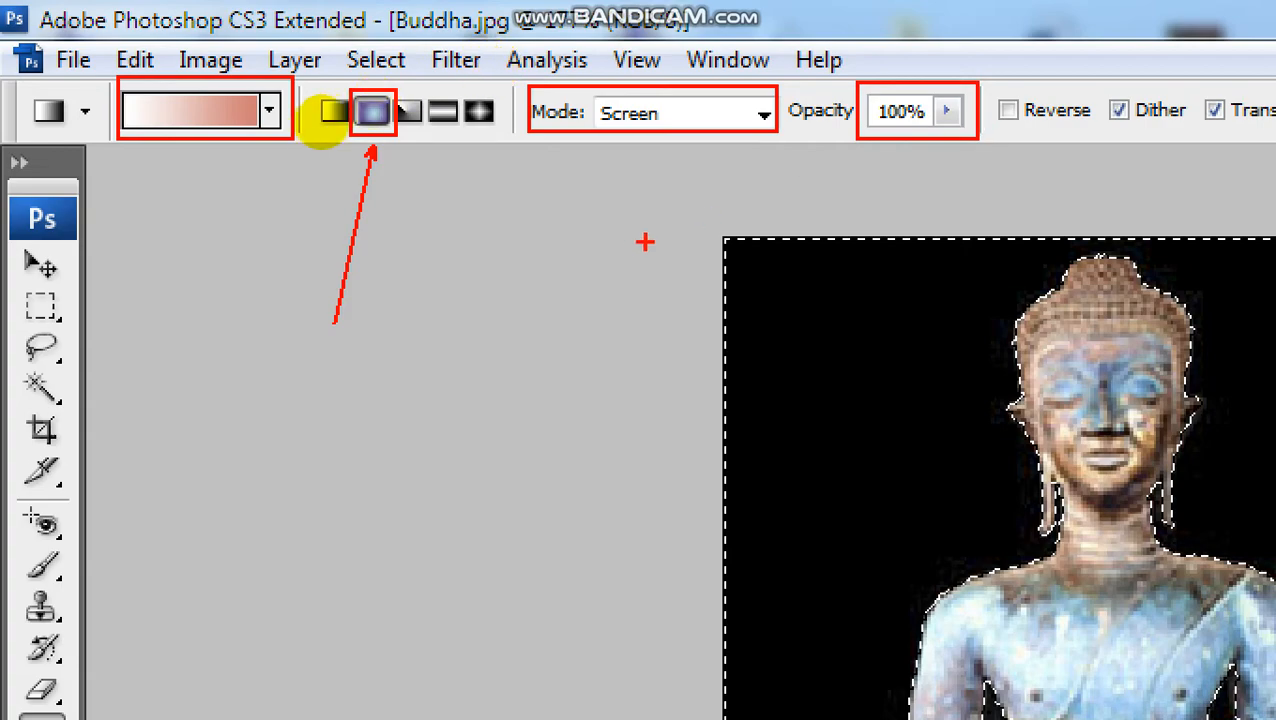
{"action": "key", "text": "Escape"}
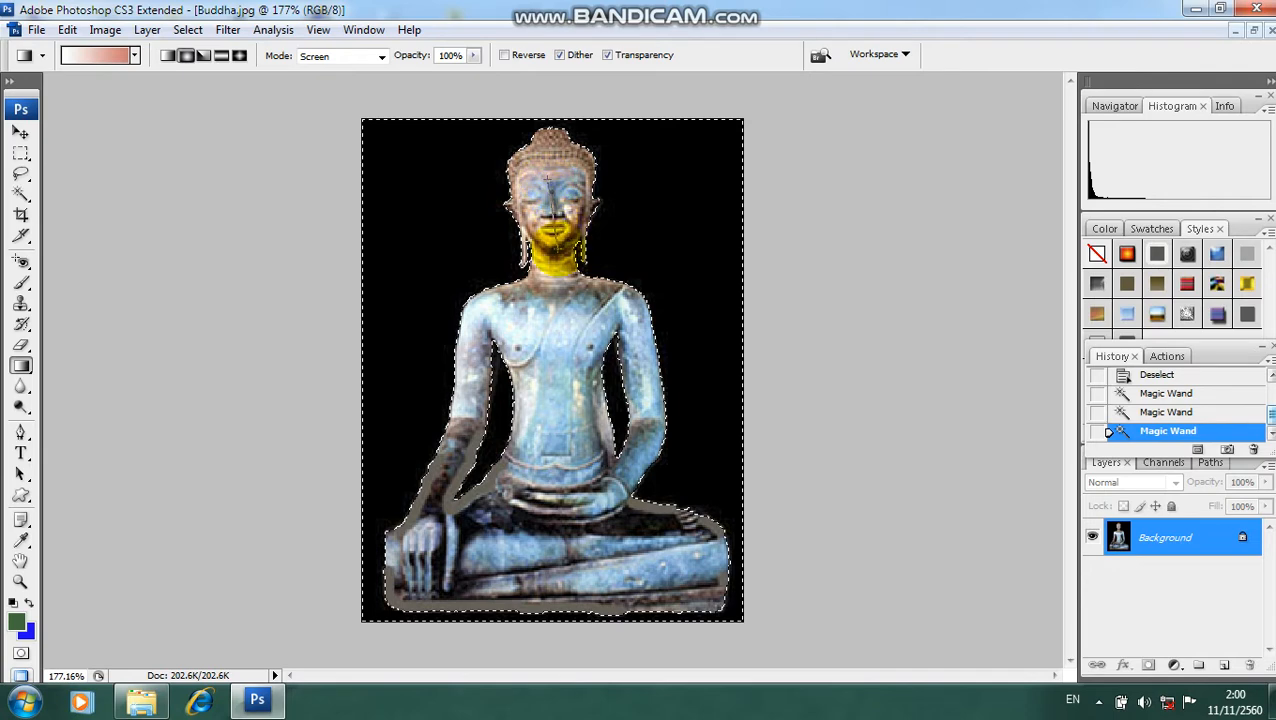
Try a short radial gradient in Screen mode from the Buddha's forehead, compare the background before and after, and revert to the unfilled state.
{"action": "left_click_drag", "start_coordinate": [548, 180], "coordinate": [548, 180]}
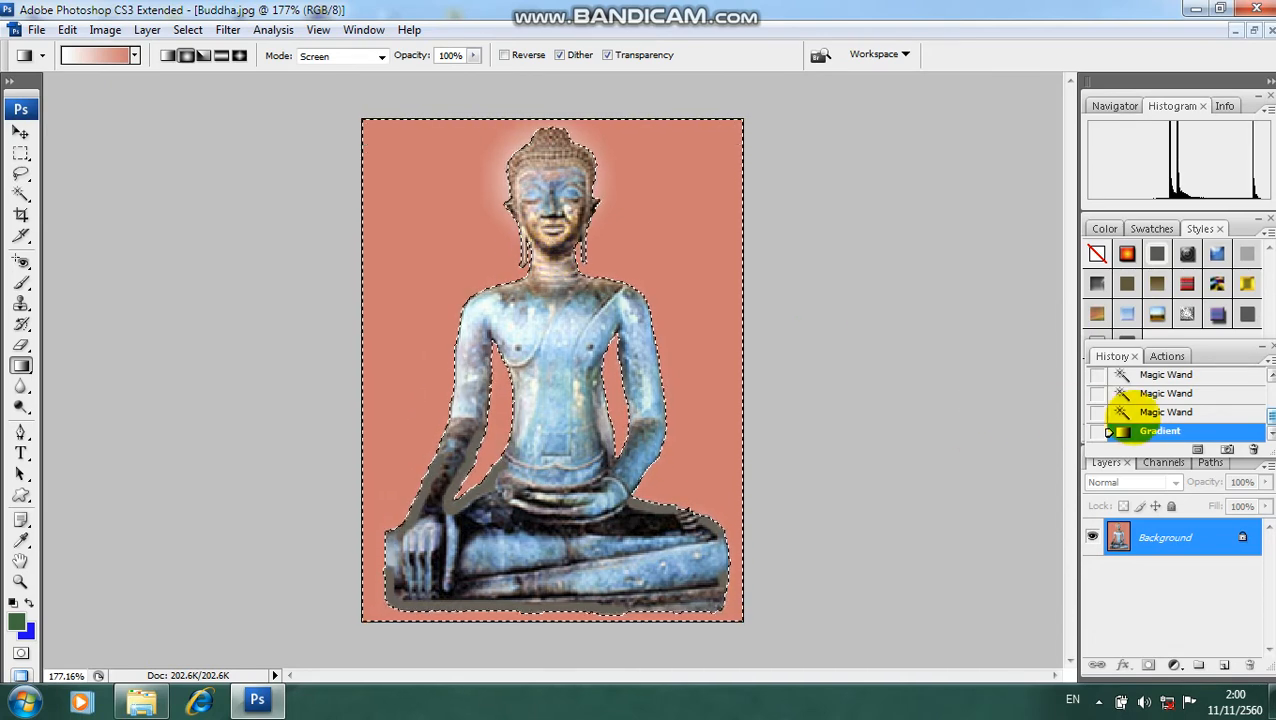
{"action": "left_click", "coordinate": [1160, 412]}
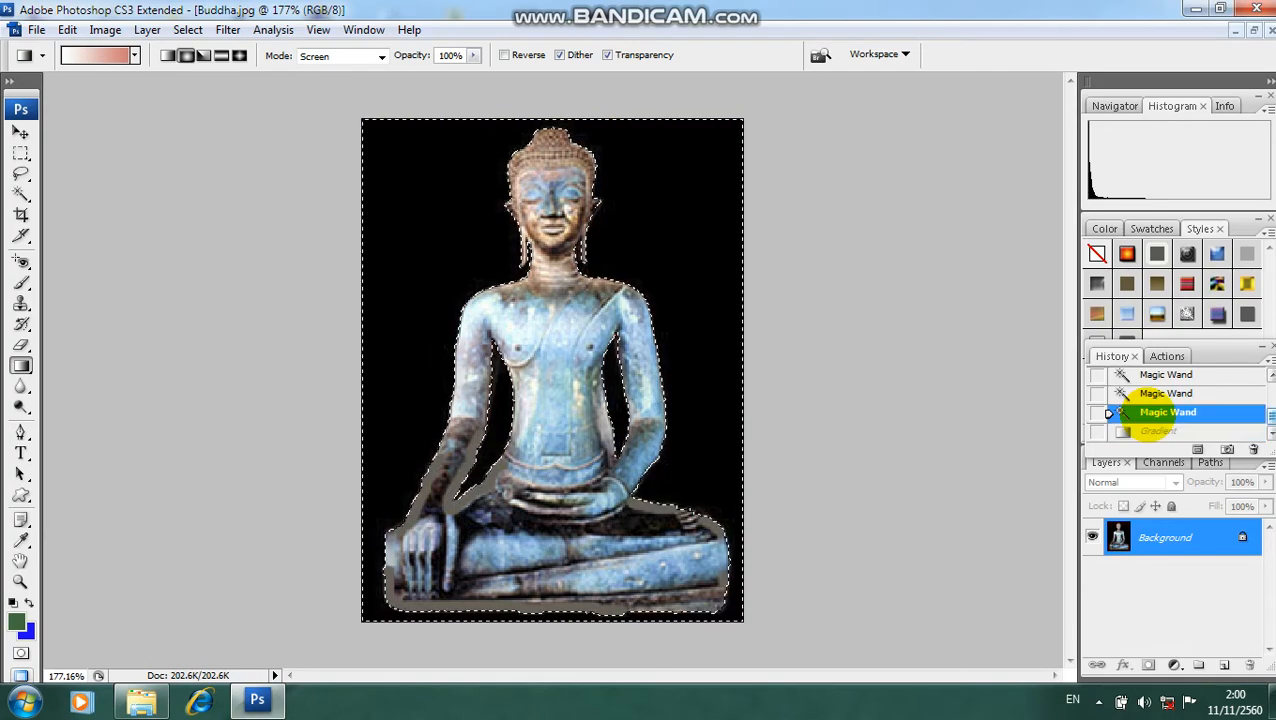
{"action": "left_click", "coordinate": [1160, 430]}
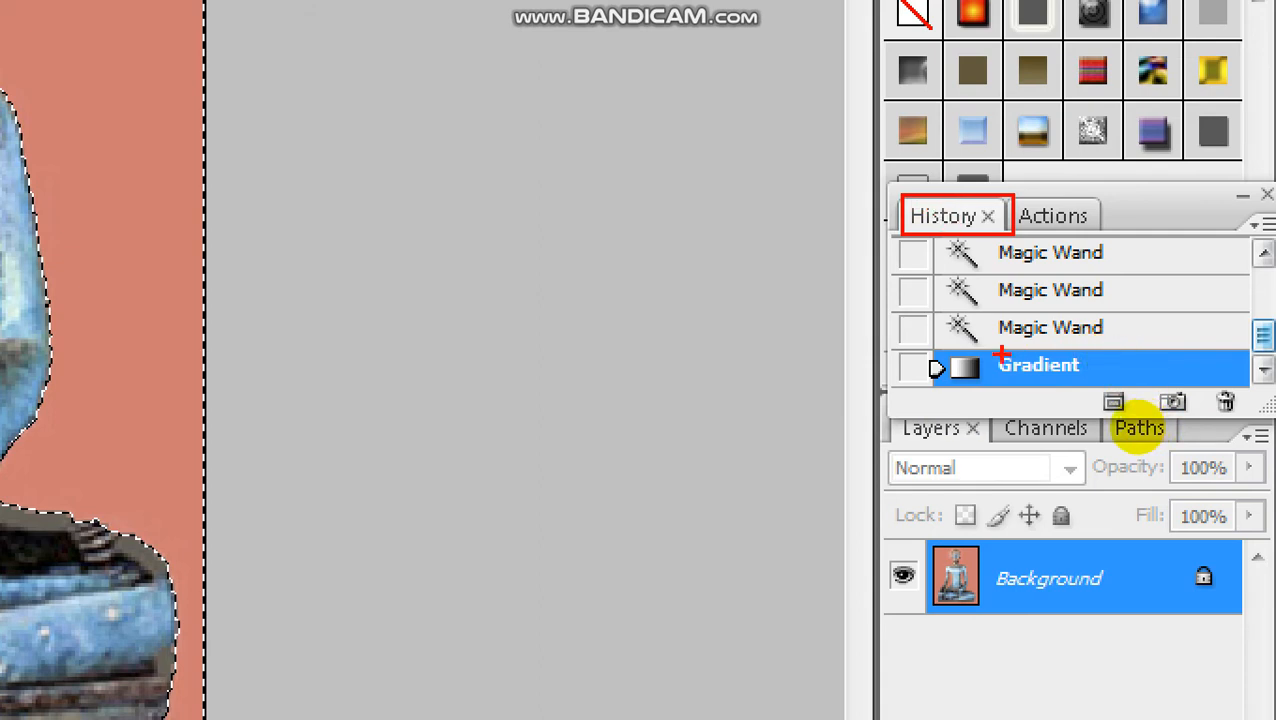
{"action": "mouse_move", "coordinate": [939, 309]}
{"action": "left_mouse_down"}
{"action": "mouse_move", "coordinate": [983, 347]}
{"action": "mouse_move", "coordinate": [1143, 350]}
{"action": "left_mouse_up"}
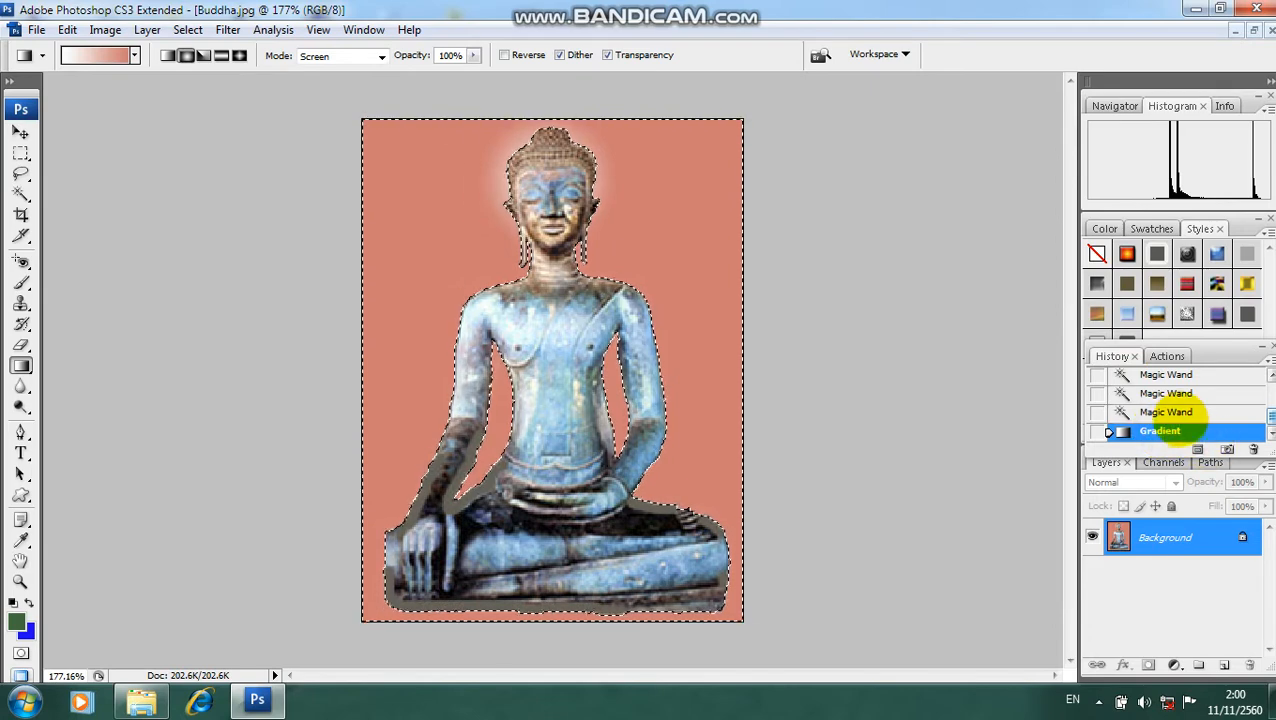
{"action": "left_click", "coordinate": [1176, 412]}
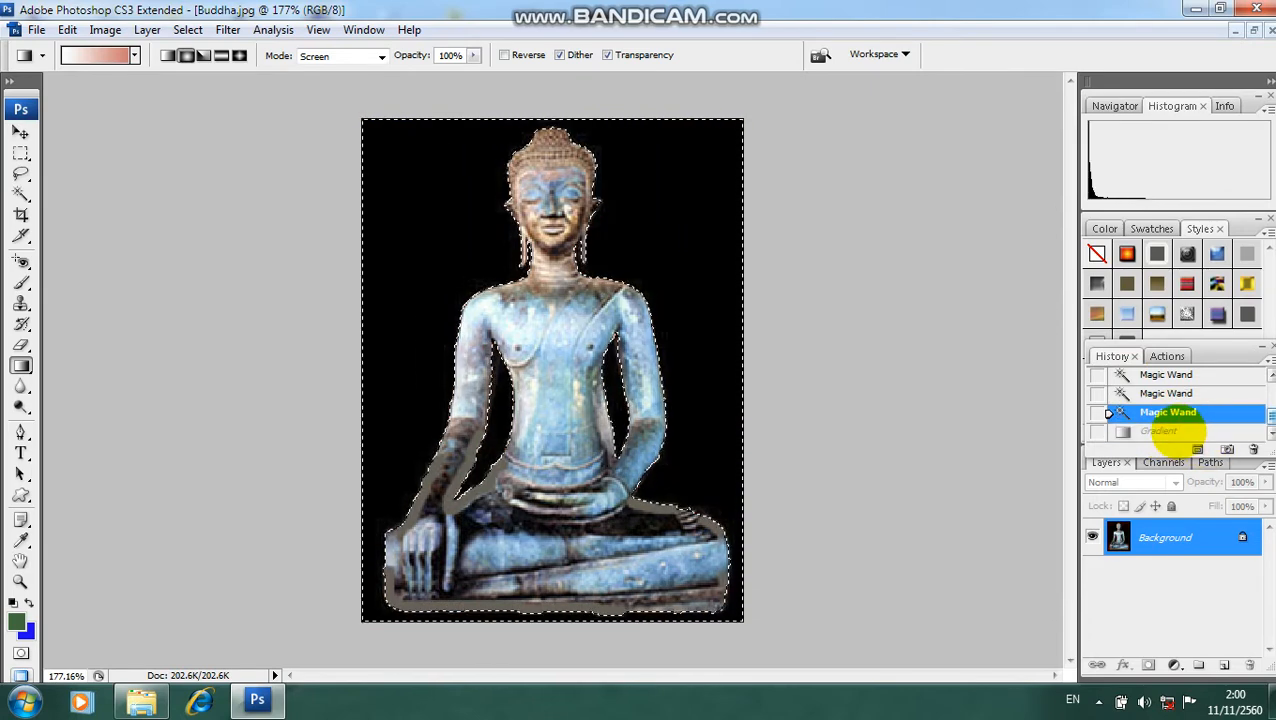
{"action": "left_click", "coordinate": [1165, 430]}
{"action": "left_click", "coordinate": [1166, 412]}
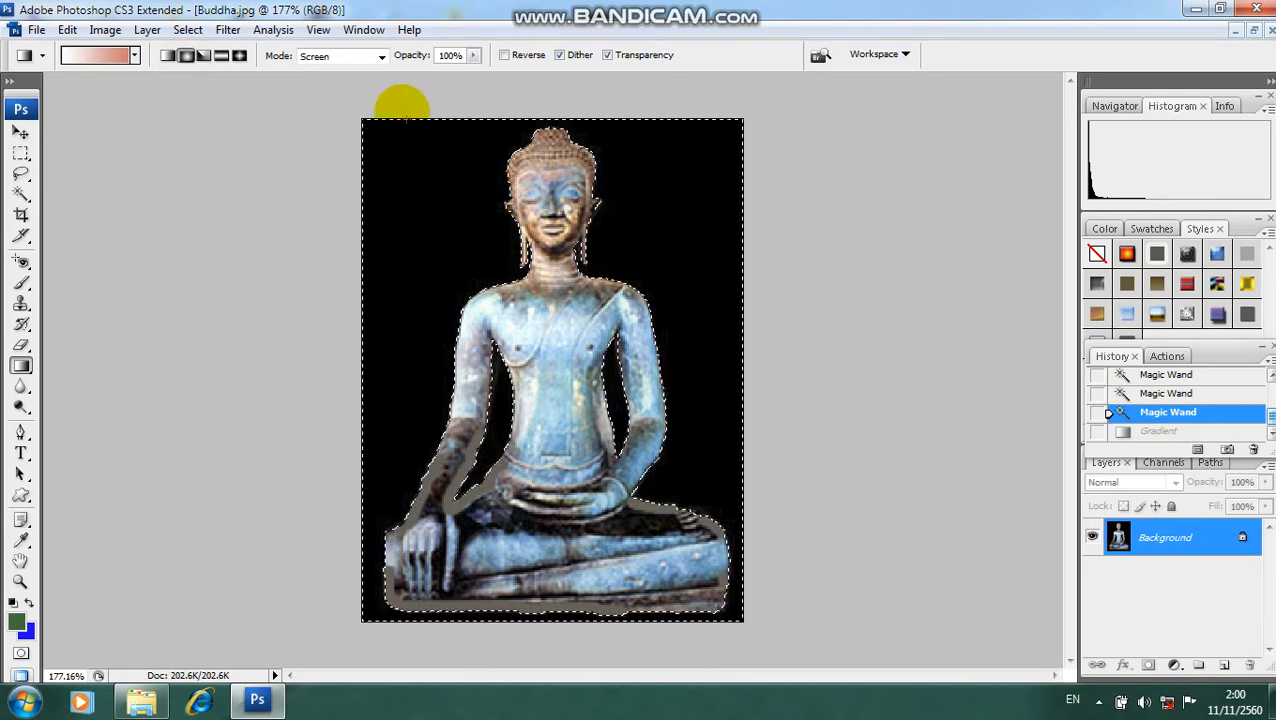
Set the gradient mode to Lighten, try a longer radial gradient from the Buddha's forehead past the shoulder, and undo the fill.
{"action": "left_click", "coordinate": [381, 56]}
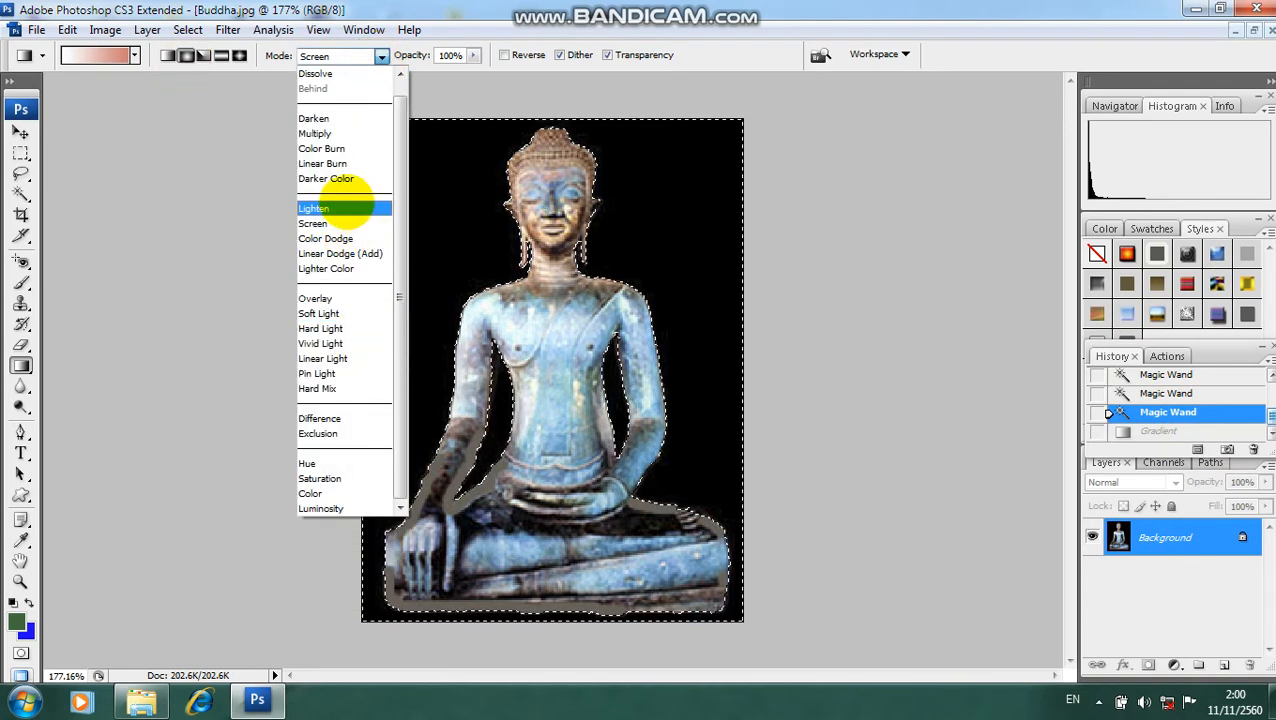
{"action": "left_click", "coordinate": [313, 208]}
{"action": "left_click_drag", "start_coordinate": [544, 174], "coordinate": [554, 196]}
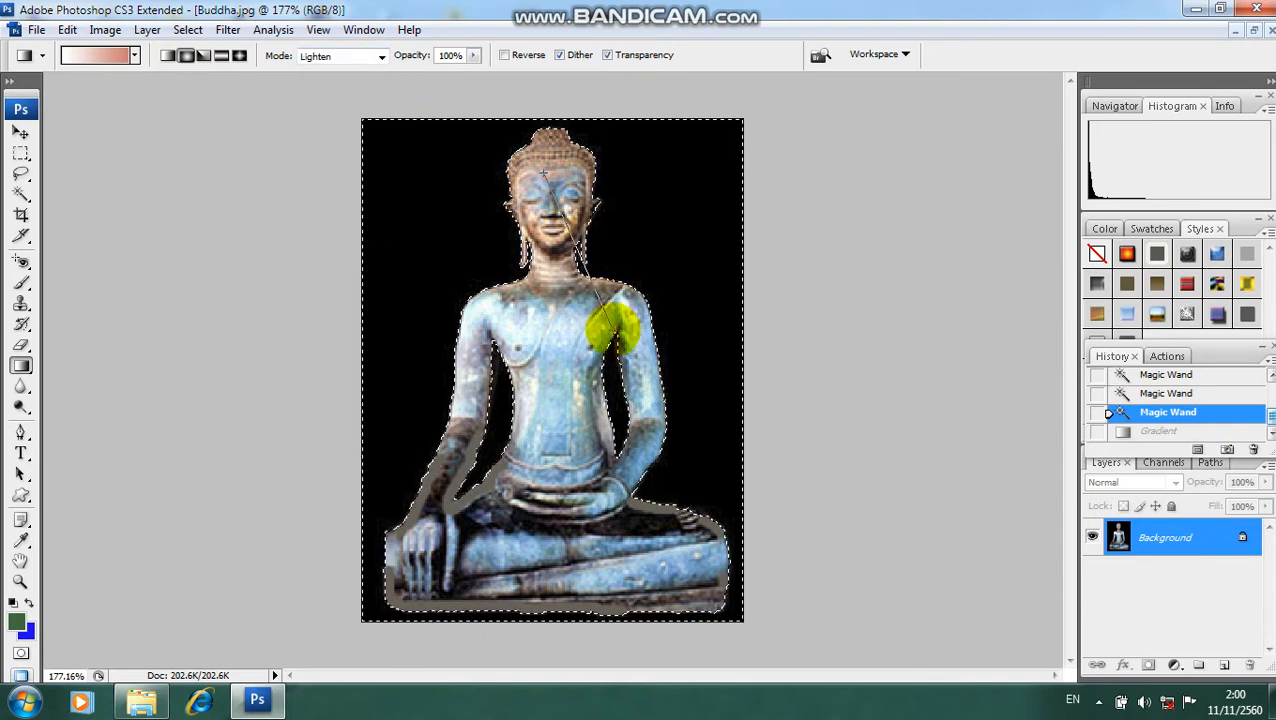
{"action": "left_click_drag", "start_coordinate": [613, 340], "coordinate": [614, 343]}
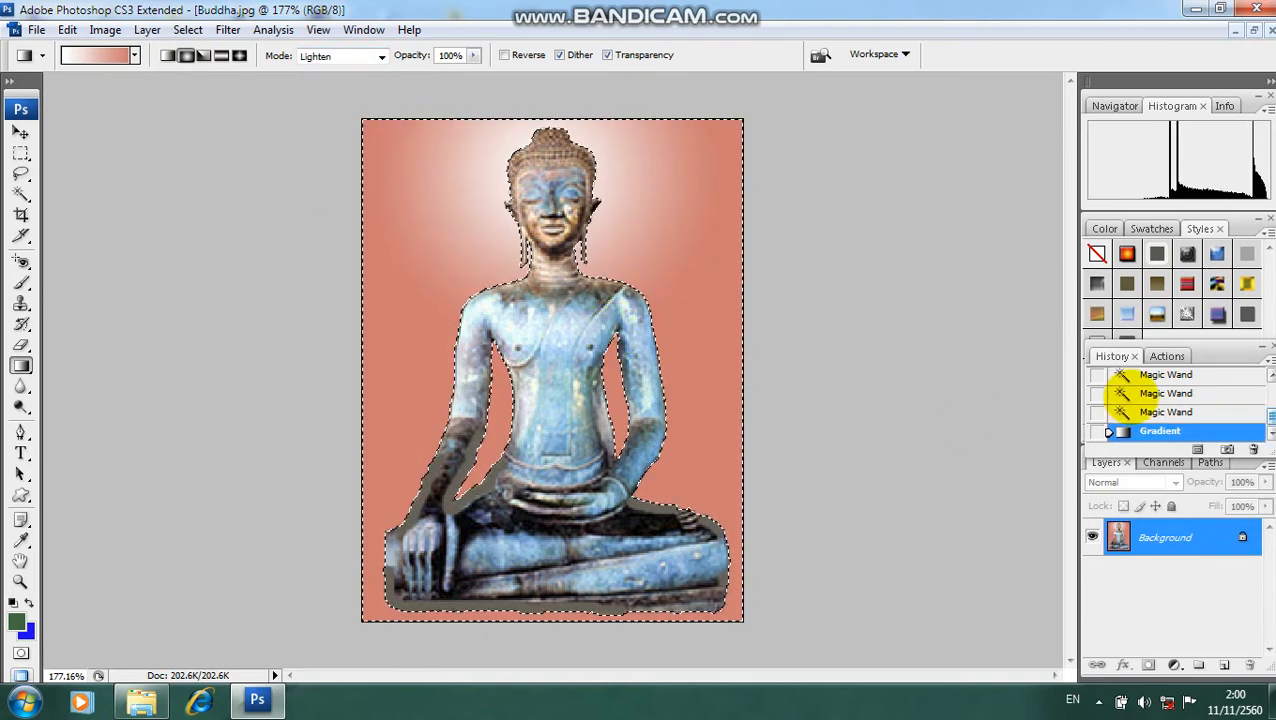
{"action": "left_click", "coordinate": [1160, 412]}
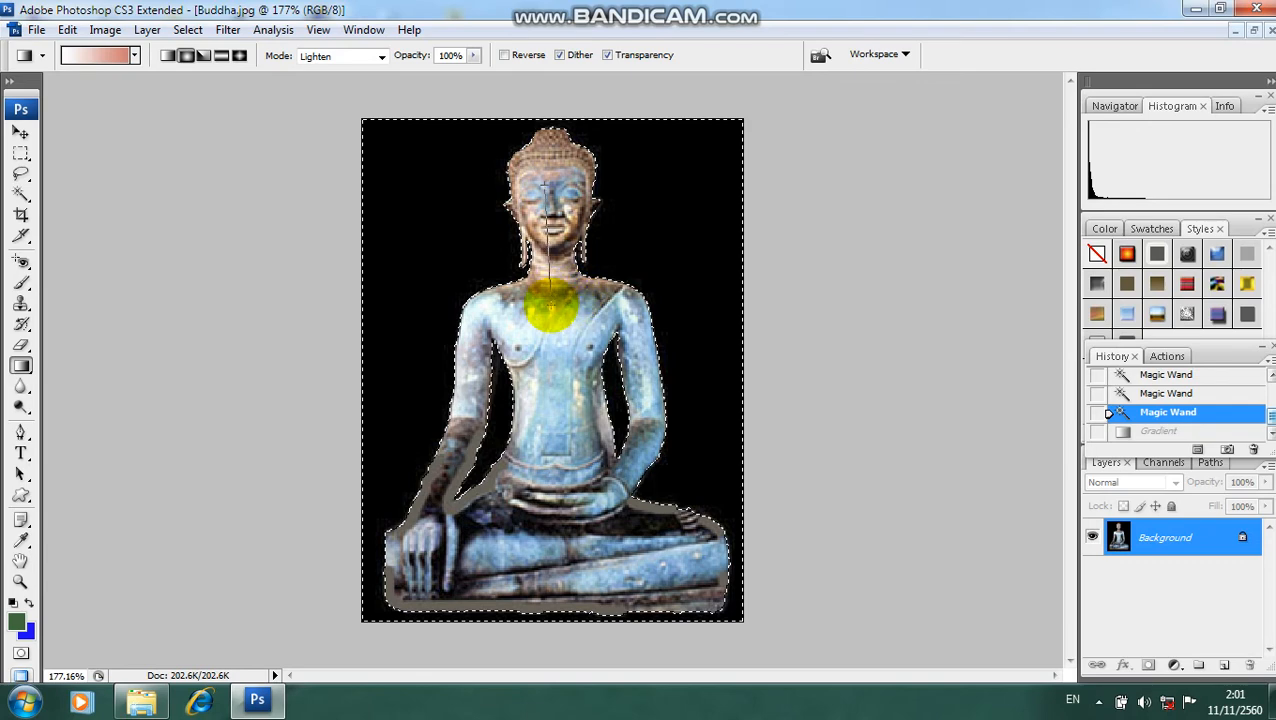
Fill the selected background with a Lighten-mode radial gradient from the Buddha's forehead to the upper chest, and deselect.
{"action": "left_click_drag", "start_coordinate": [551, 303], "coordinate": [552, 301]}
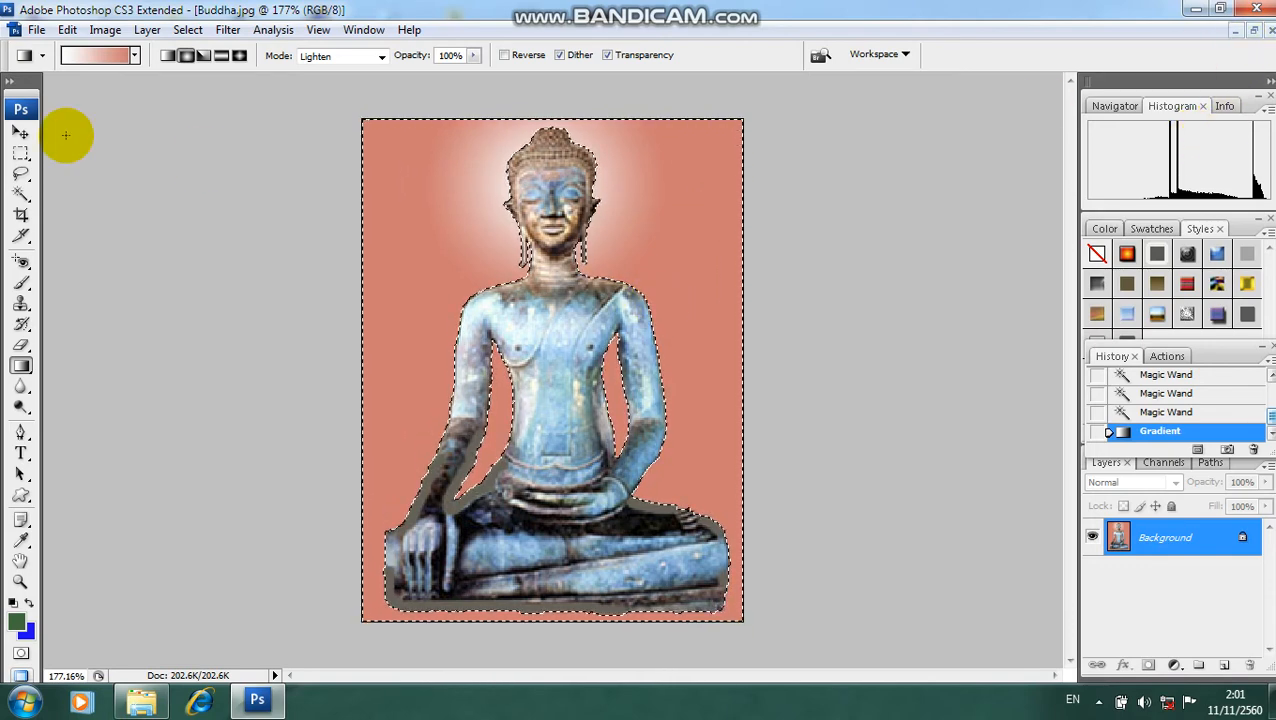
{"action": "left_click", "coordinate": [188, 30]}
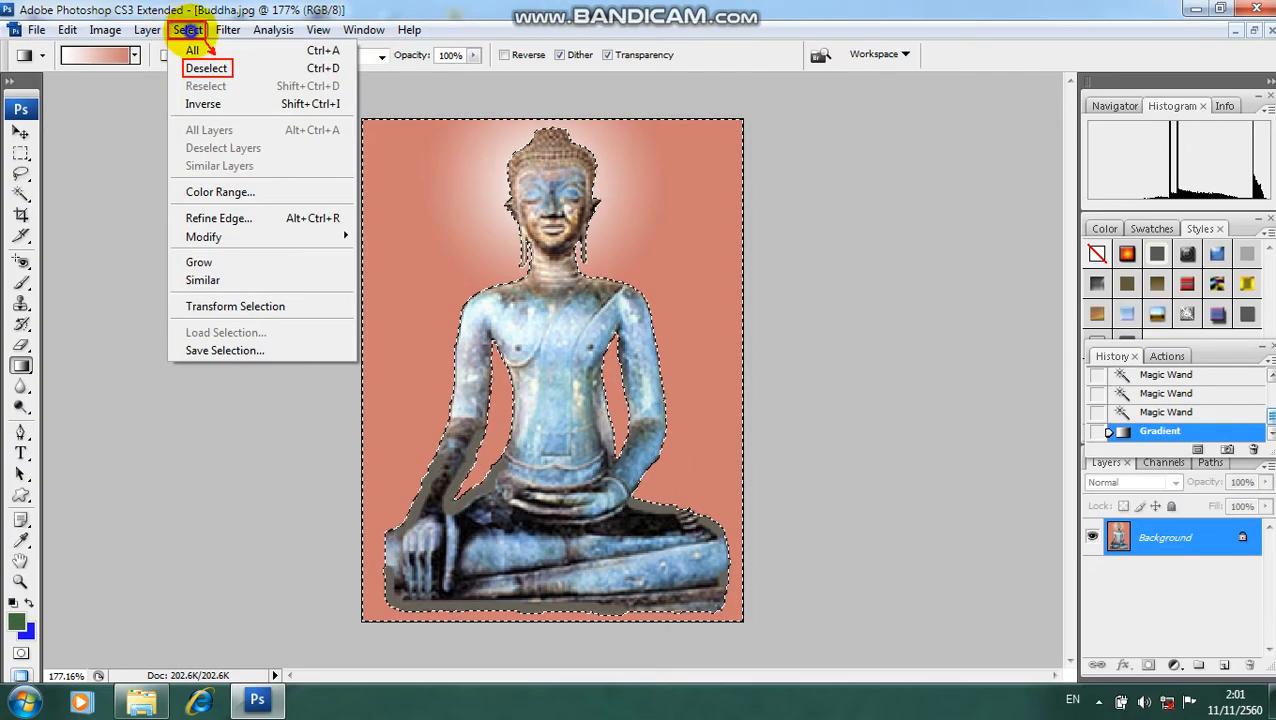
{"action": "left_click", "coordinate": [376, 60]}
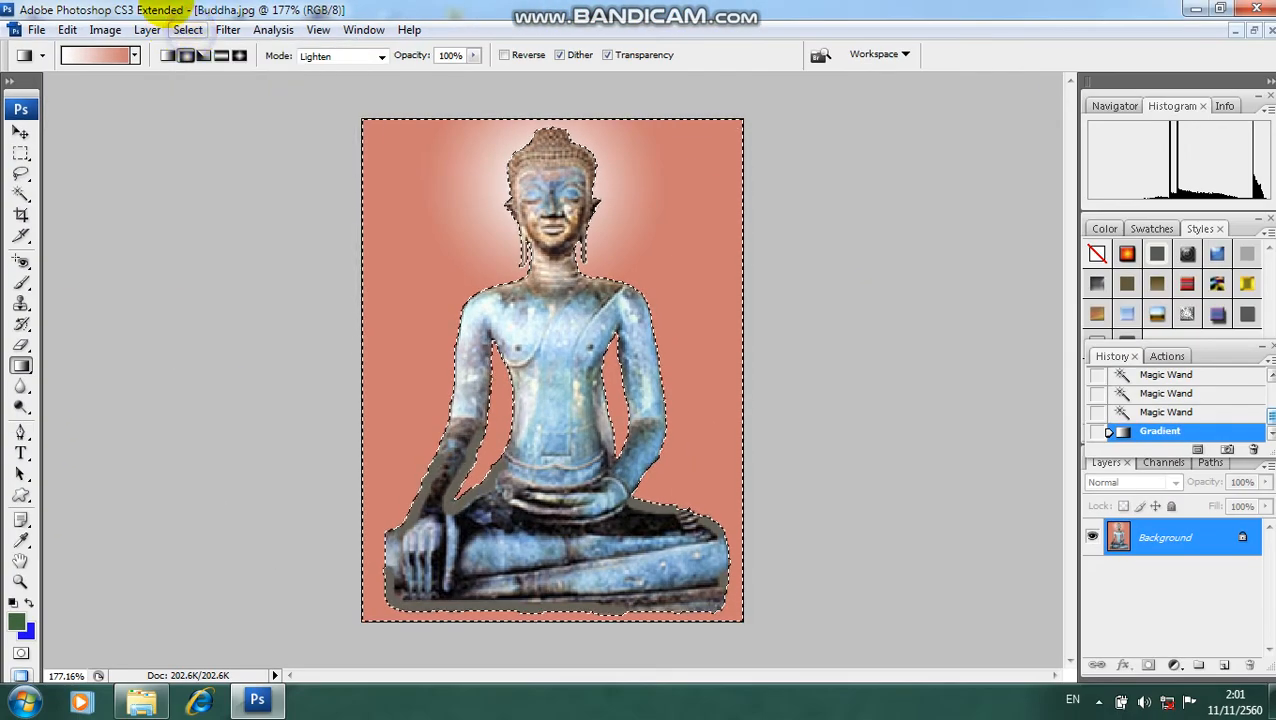
{"action": "left_click", "coordinate": [188, 29]}
{"action": "left_click", "coordinate": [200, 63]}
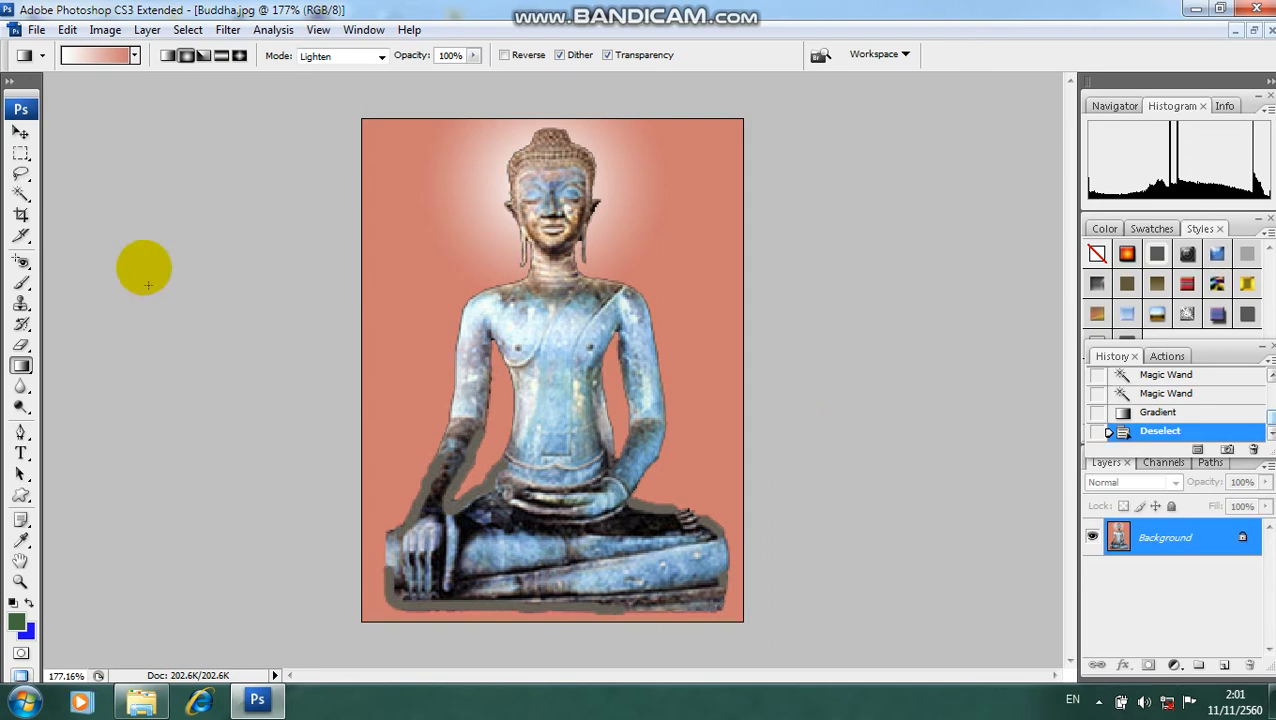
Activate the Move tool and restore Buddha.jpg to a small floating window at 90.91% zoom.
{"action": "left_click", "coordinate": [20, 132]}
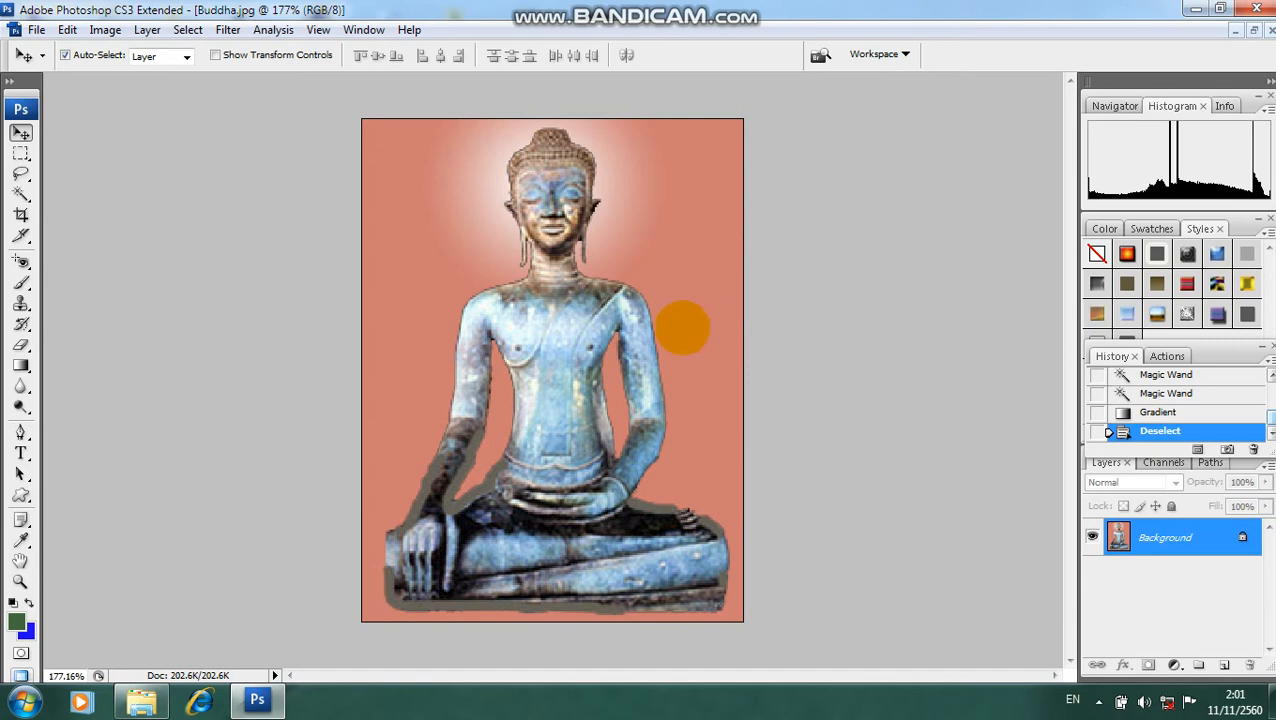
{"action": "key", "text": "ctrl+minus"}
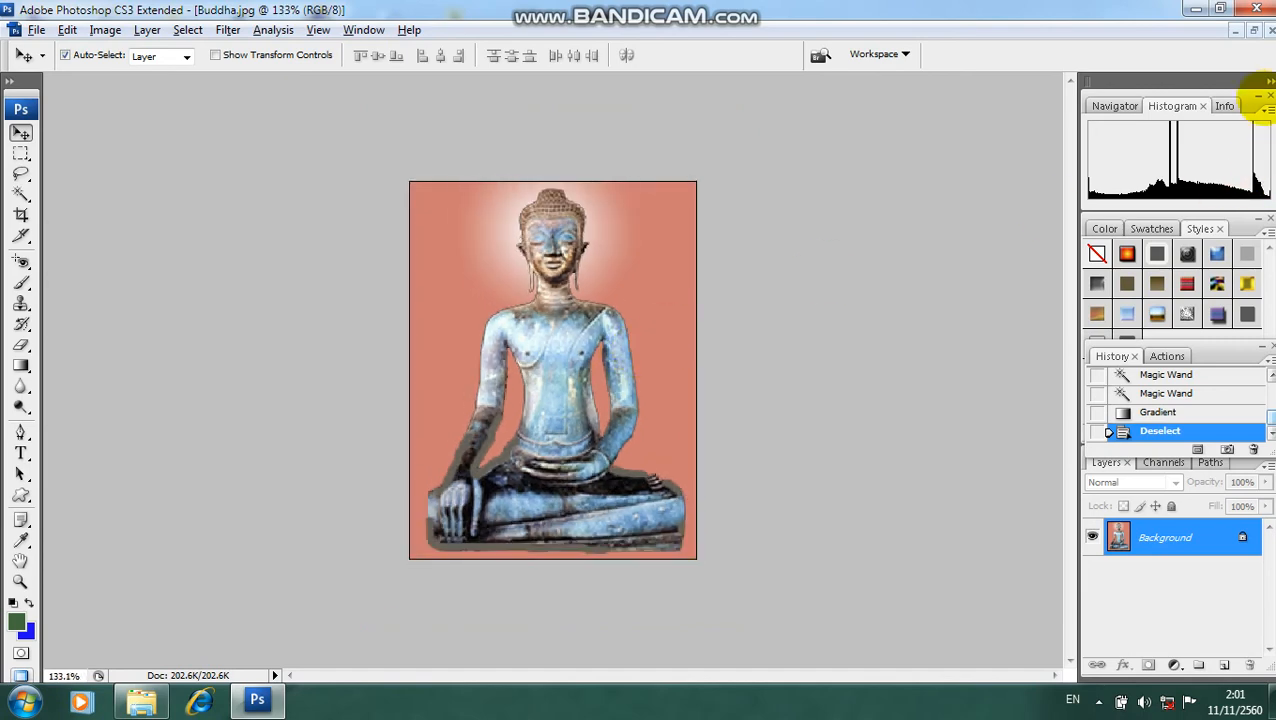
{"action": "left_click", "coordinate": [1253, 31]}
{"action": "key", "text": "alt"}
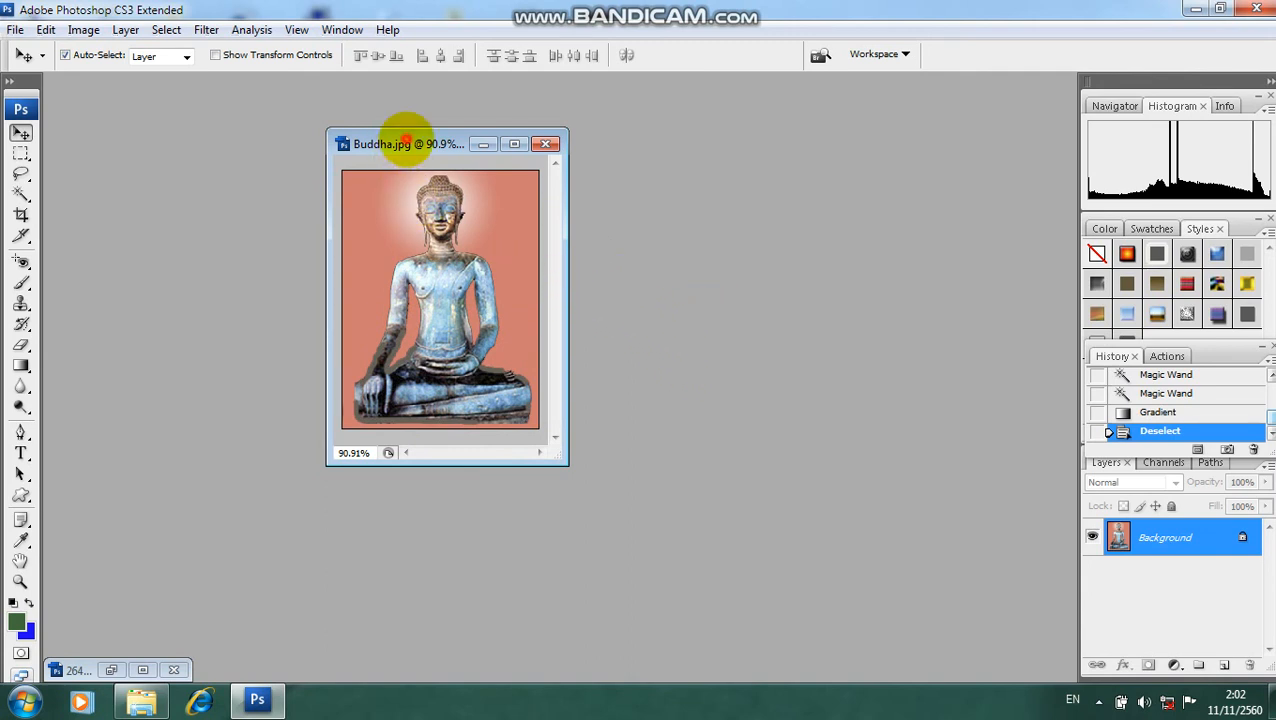
{"action": "left_click_drag", "start_coordinate": [407, 141], "coordinate": [376, 153]}
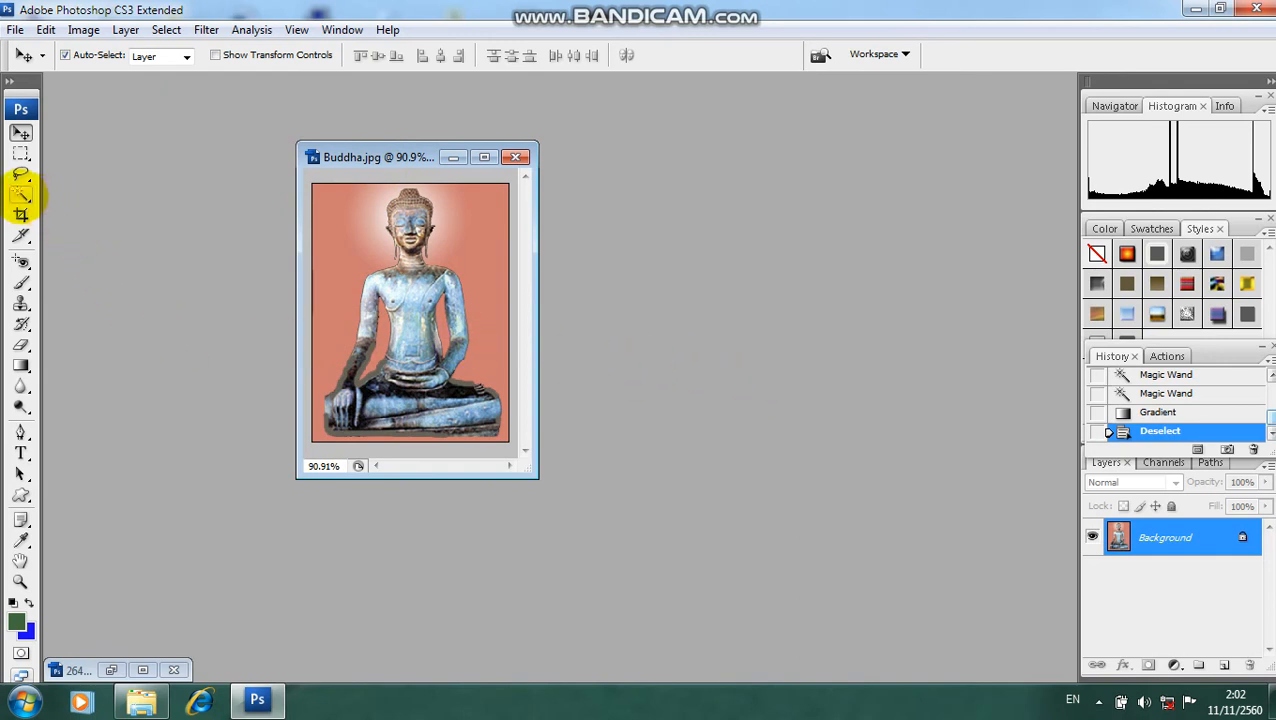
Reactivate the Gradient tool and move the floating Buddha.jpg window towards the middle of the workspace.
{"action": "left_click", "coordinate": [21, 195]}
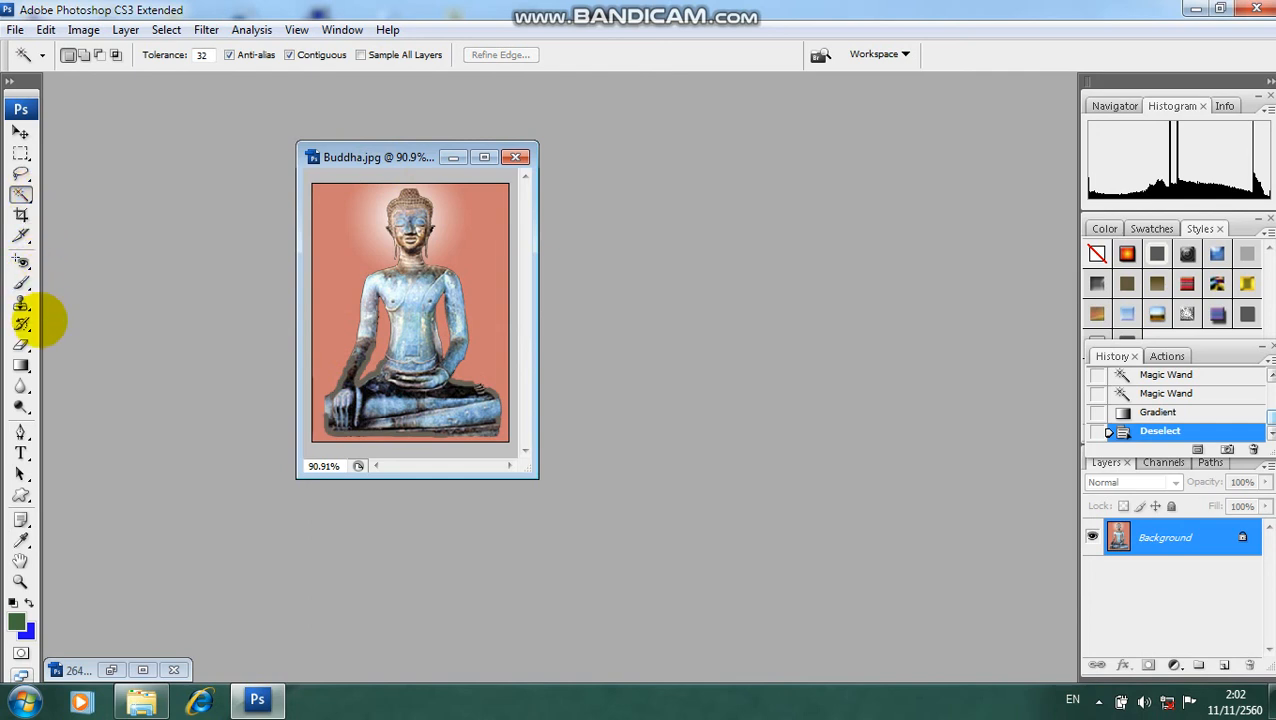
{"action": "left_click", "coordinate": [21, 365]}
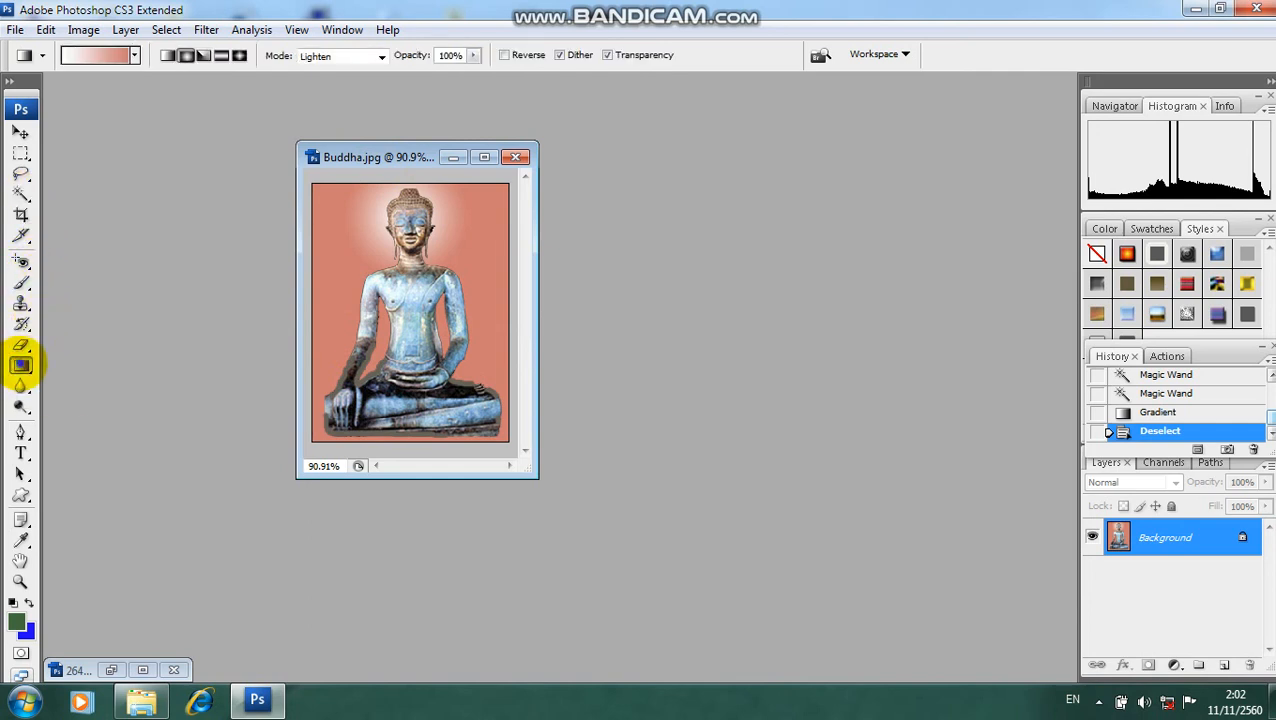
{"action": "right_click", "coordinate": [21, 365]}
{"action": "left_click", "coordinate": [97, 364]}
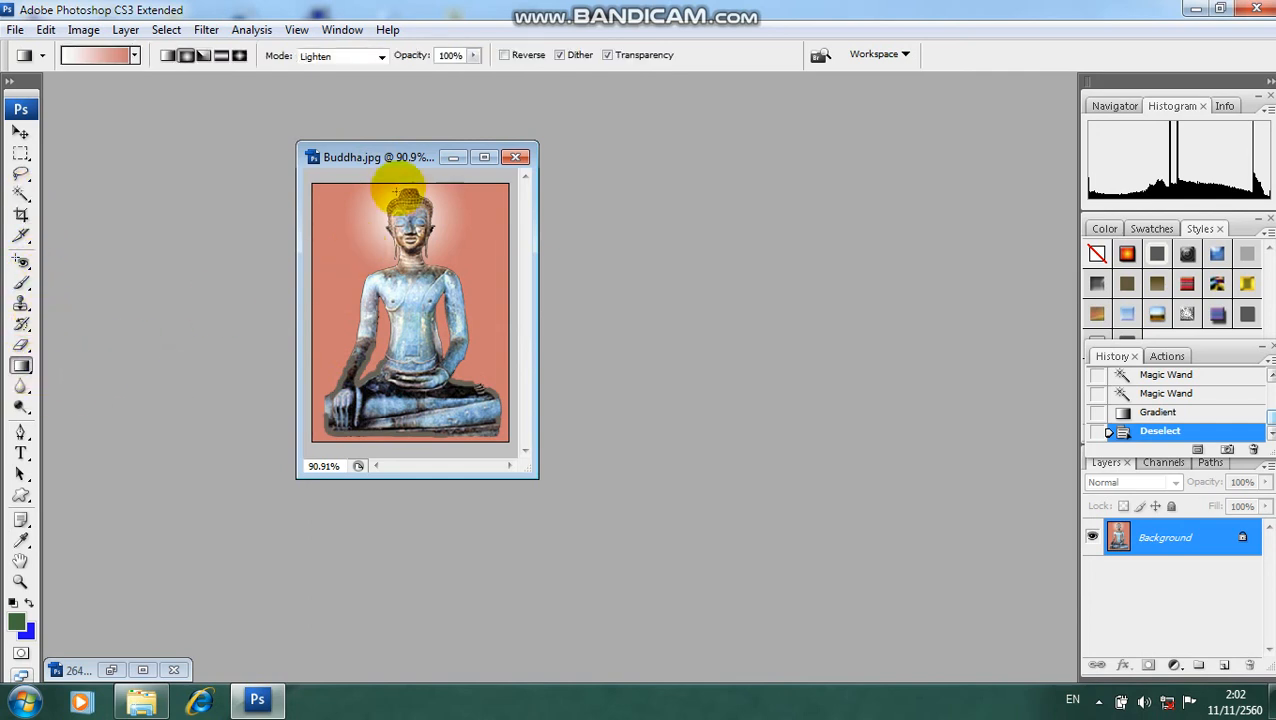
{"action": "left_click_drag", "start_coordinate": [379, 157], "coordinate": [500, 166]}
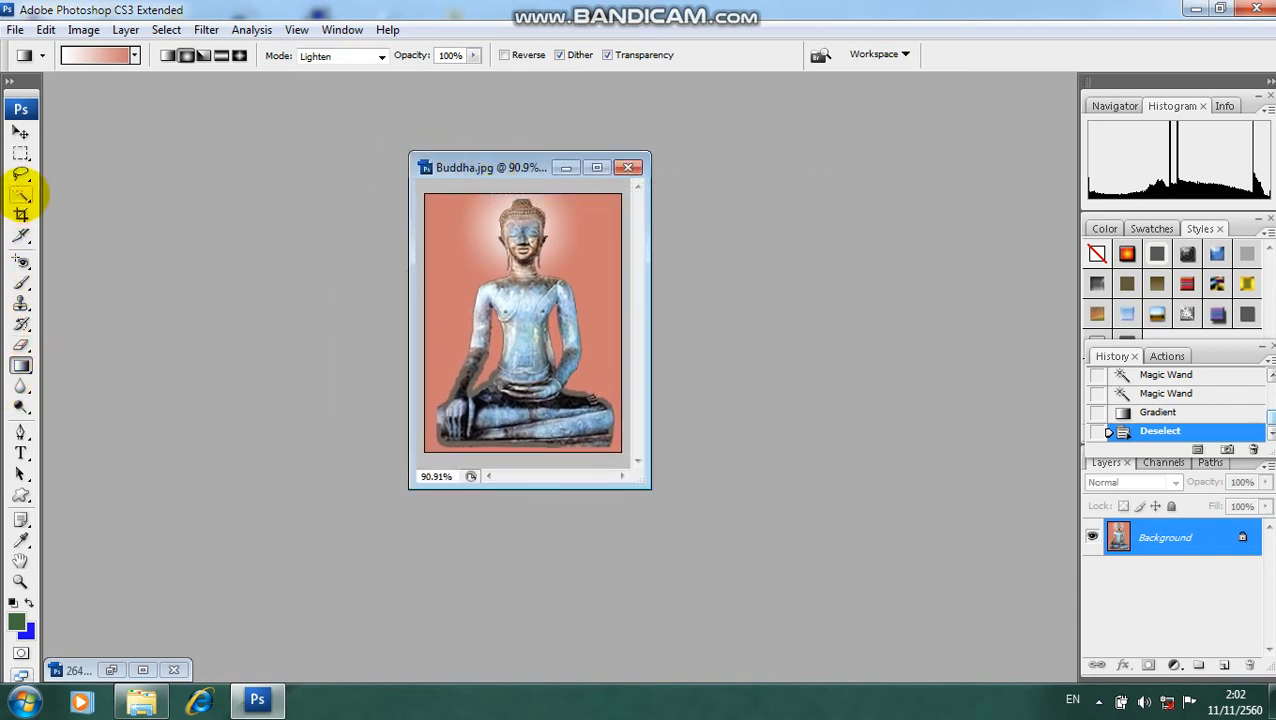
{"action": "left_click_drag", "start_coordinate": [495, 170], "coordinate": [532, 161]}
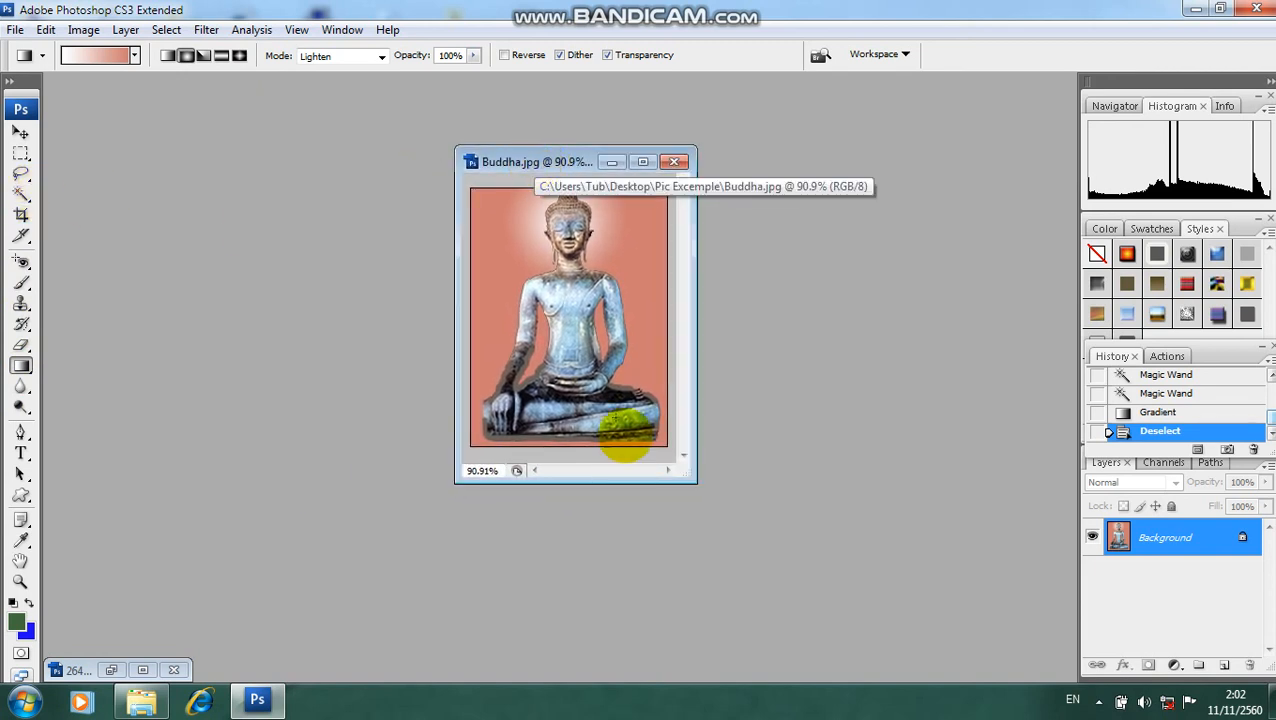